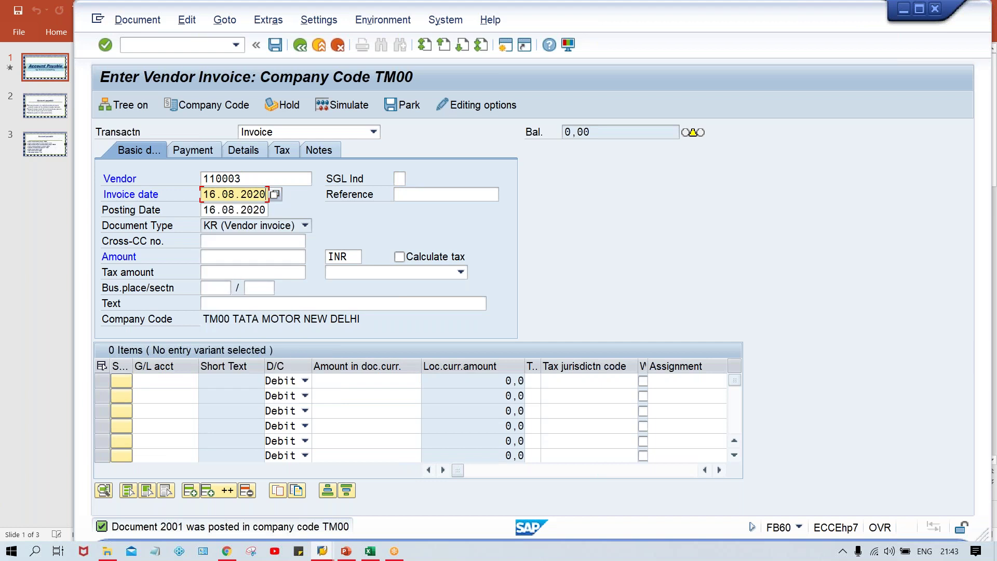
Step: Set the header amount of the vendor invoice to 1100 INR
left_click(253, 241)
left_click(253, 256)
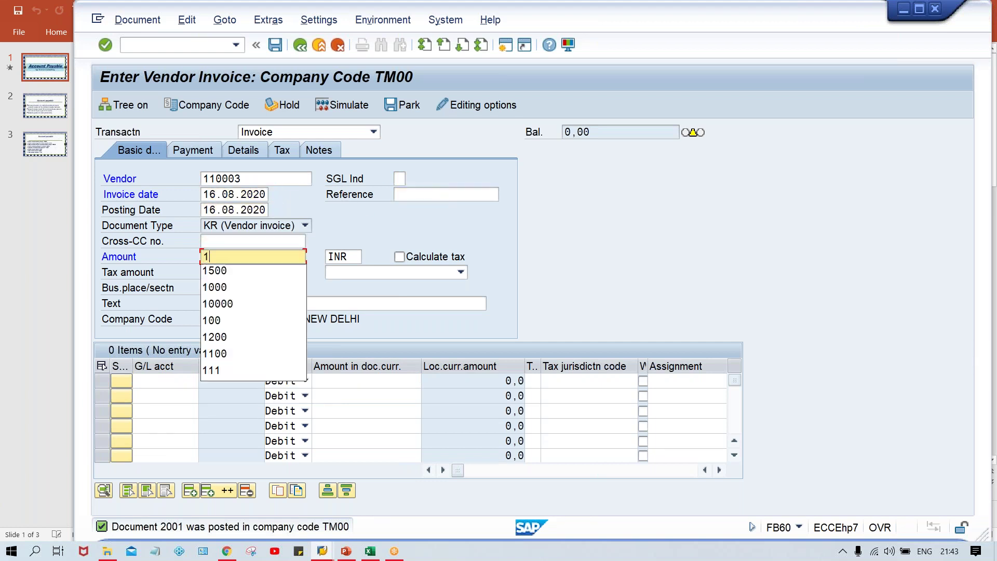
type("1100")
Step: Add a debit line item for G/L account 4000 with a document currency amount of 1100, and post the invoice
left_click(166, 381)
type("4")
key("Down")
key("Tab")
key("Tab")
type("11000")
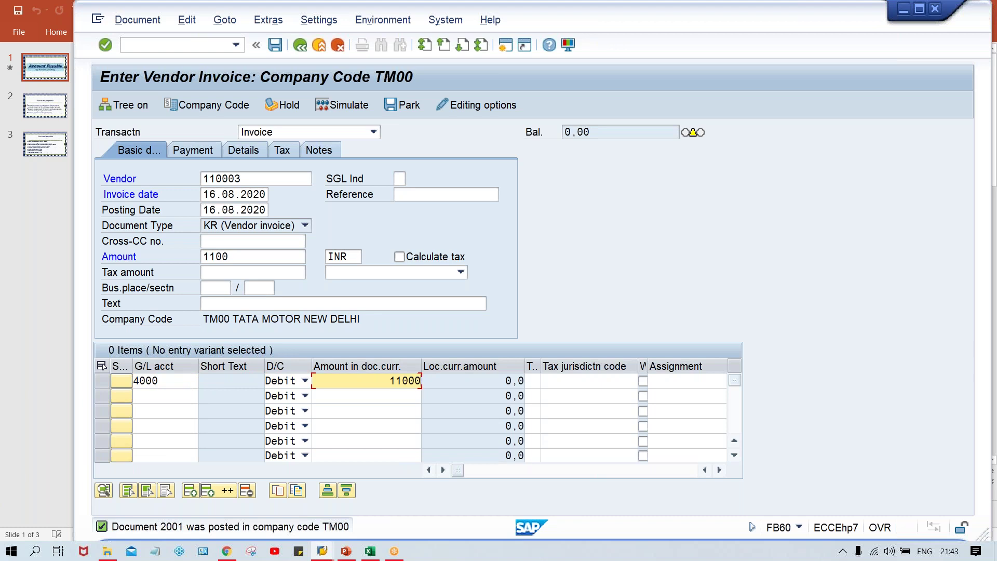
key("BackSpace")
key("ctrl+s")
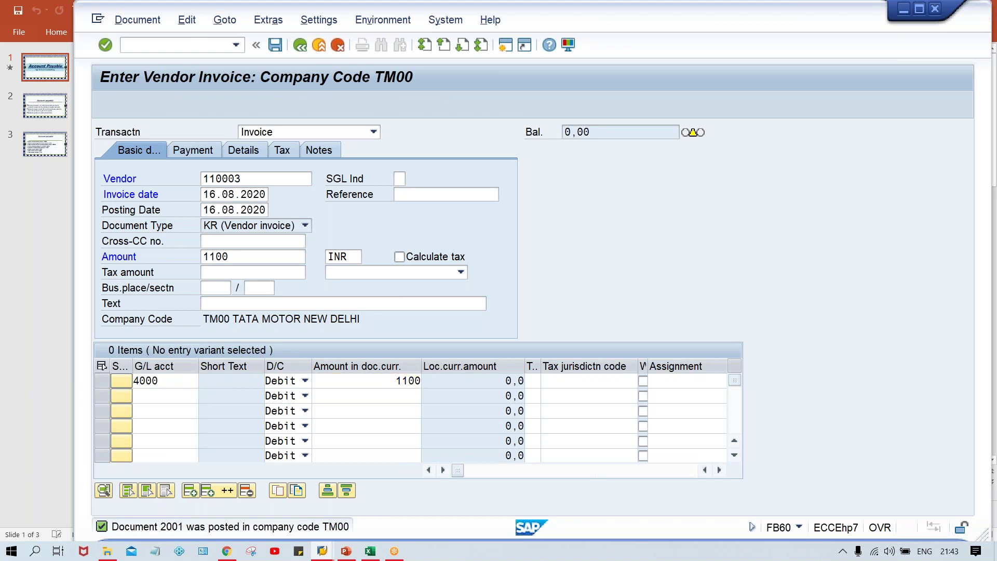
Step: Begin another invoice for the same vendor with invoice date 16.08.2020
key("BackSpace")
key("Down")
key("Tab")
key("Tab")
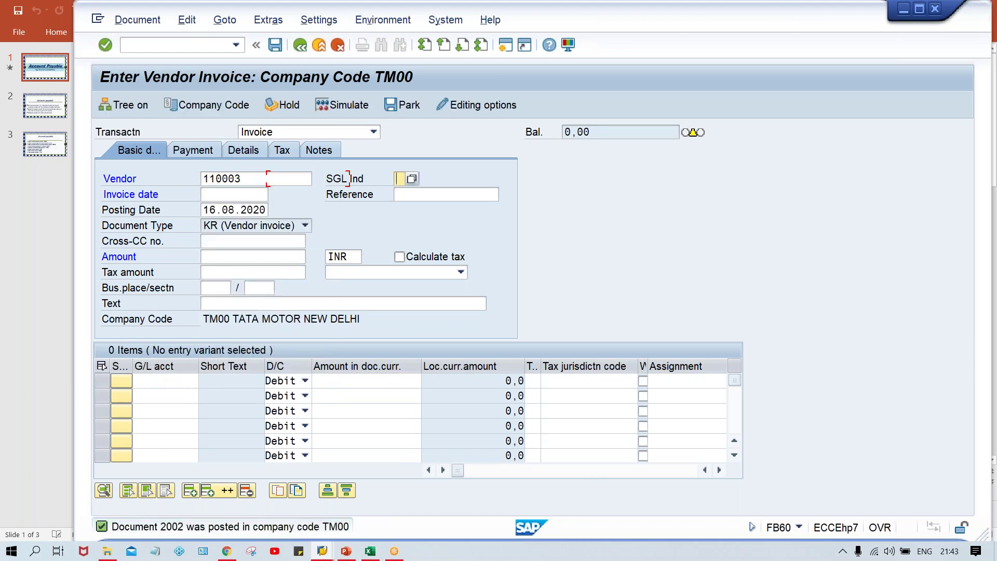
key("BackSpace")
key("Down")
key("Return")
key("Return")
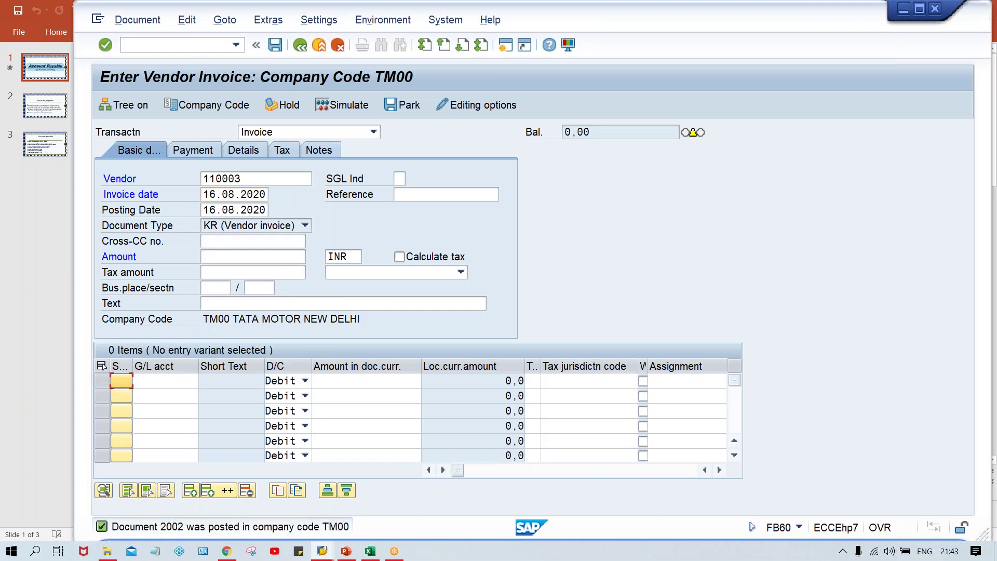
Step: Enter a header amount of 1200 and a matching 1200 debit line for G/L account 4000, and post the invoice
left_click(239, 259)
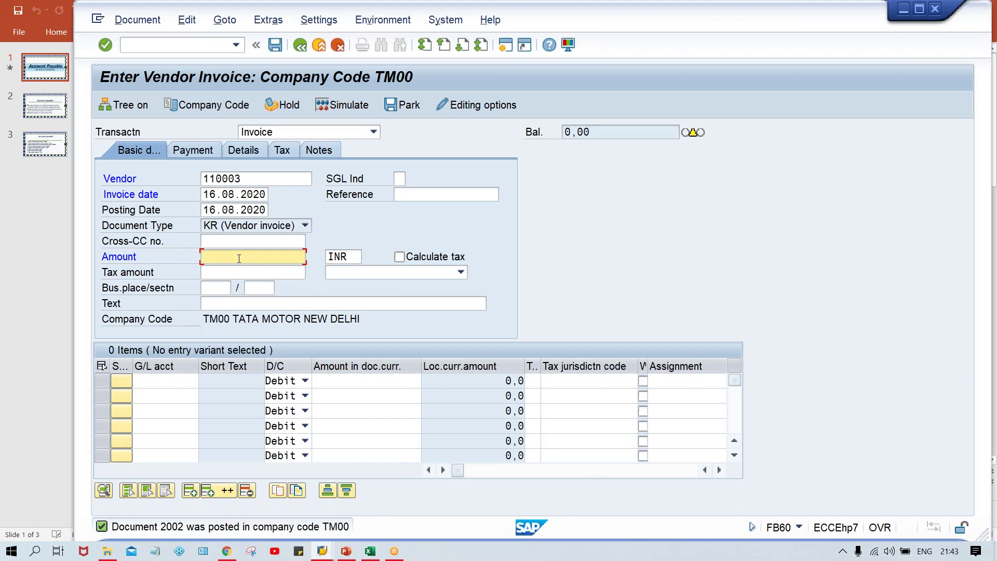
type("1200")
key("Return")
type("4000")
key("Tab")
key("Tab")
type("1200")
key("ctrl+s")
Step: Enter the same vendor number and the invoice date 16.08.2020 for a new invoice
left_click(255, 178)
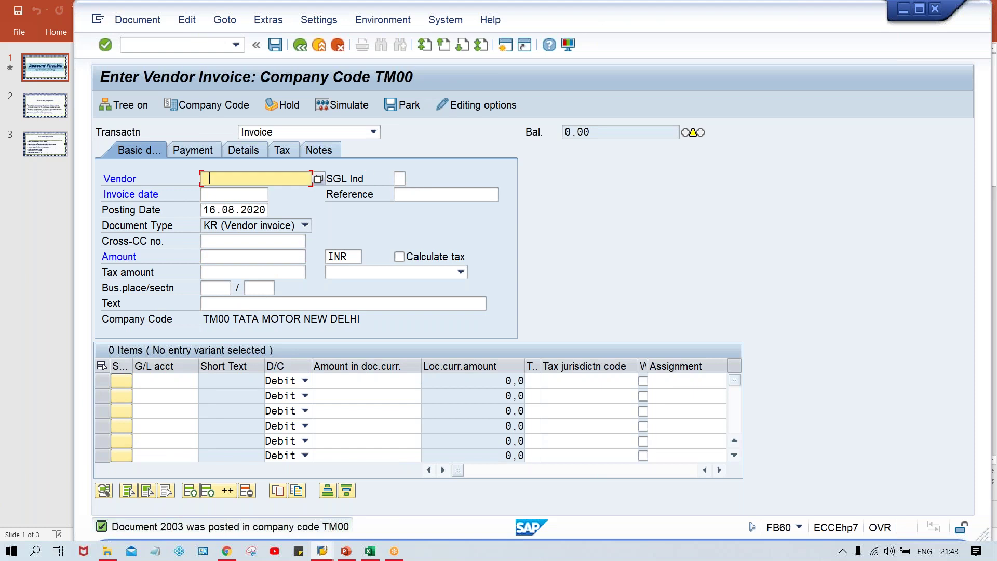
type("110003")
left_click(234, 194)
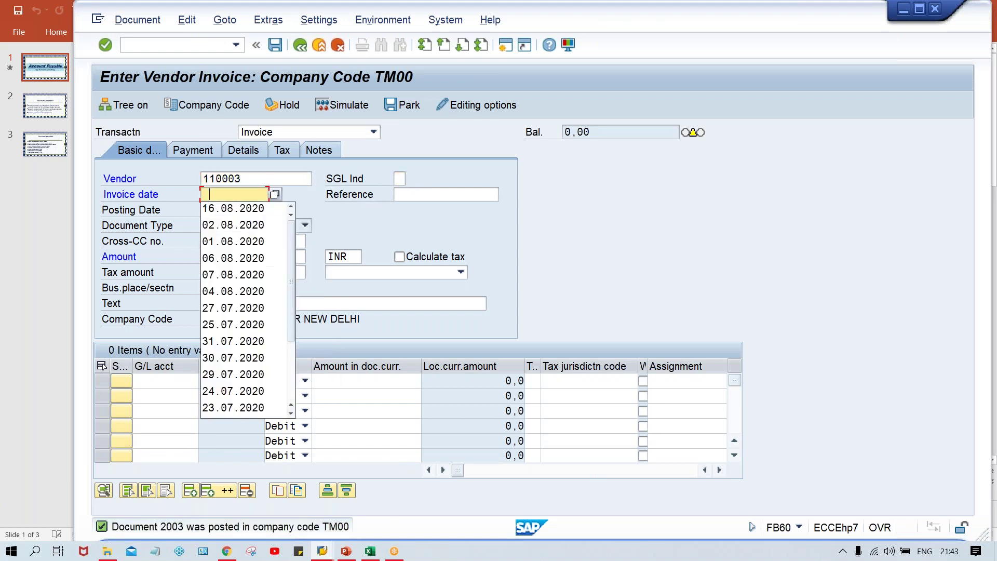
key("Return")
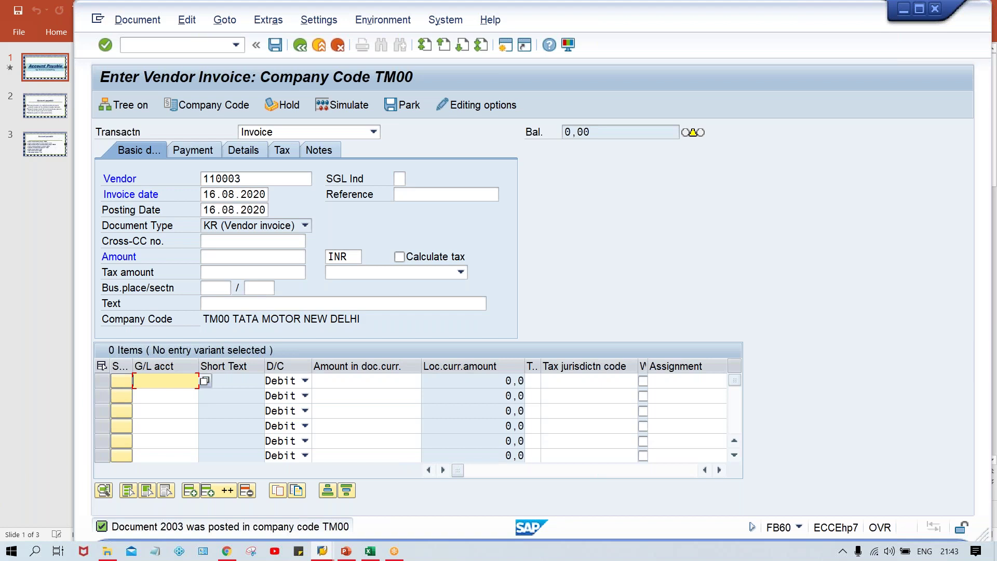
Step: Add a debit line item for G/L account 4000 with a document currency amount of 3000
type("4000")
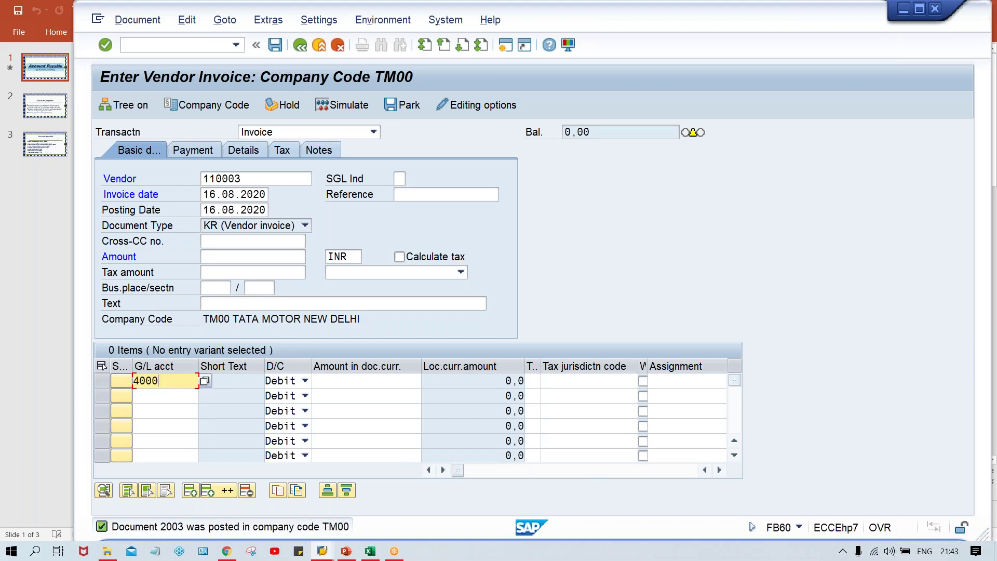
key("Tab")
key("Tab")
type("3000")
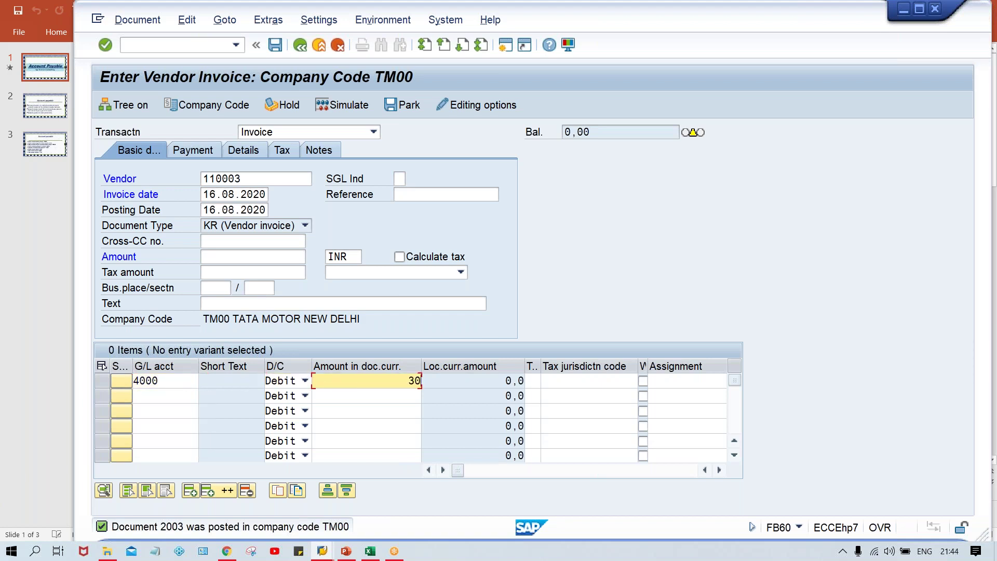
Step: Set the invoice header amount to 3000 INR and post the invoice
left_click(253, 256)
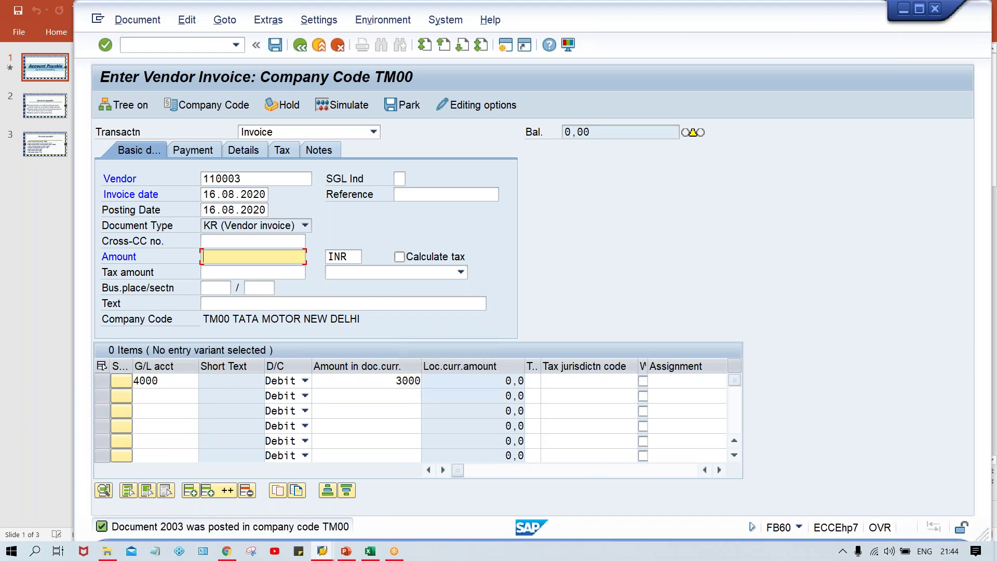
type("3000")
key("Return")
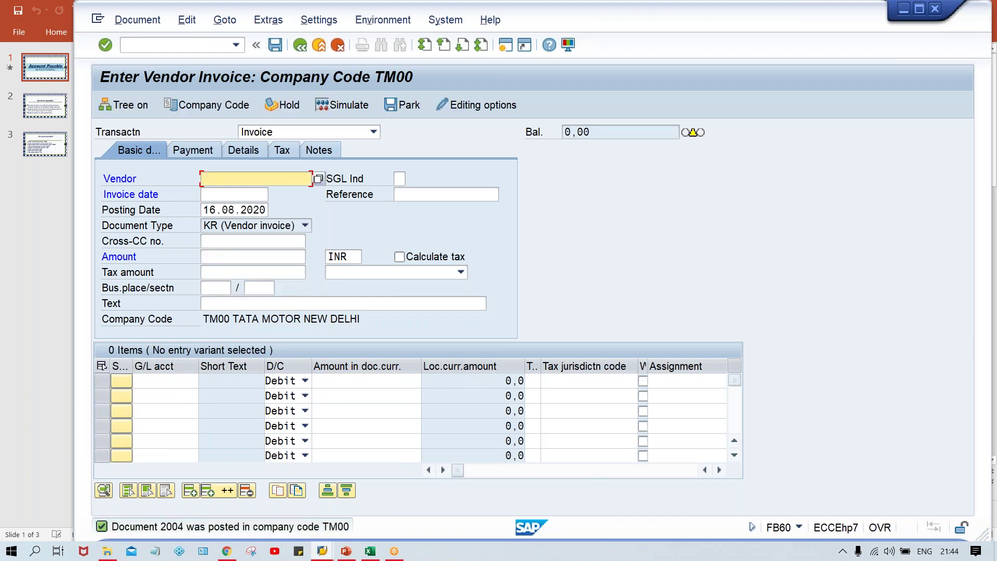
Step: Fill in the same vendor and the invoice date 16.08.2020 on the next blank invoice
key("BackSpace")
key("Down")
key("Return")
key("Tab")
key("BackSpace")
key("Down")
key("Return")
Step: Set the header amount of this invoice to 5000 INR
key("Tab")
key("Tab")
key("Tab")
key("Tab")
type("5000")
Step: Add a debit line item for G/L account 4000 with a document currency amount of 5000, and post the invoice
left_click(165, 381)
key("BackSpace")
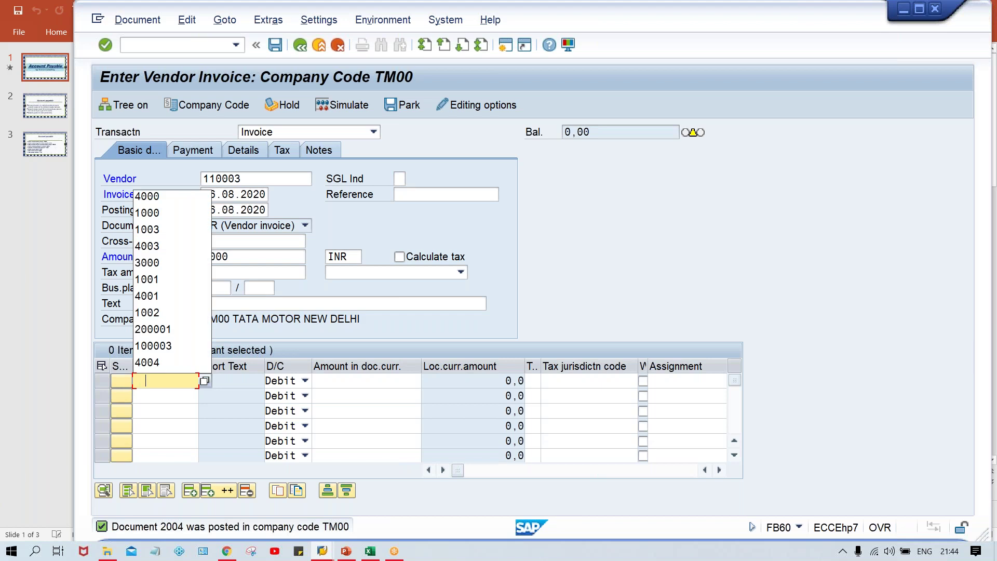
key("Down")
key("Return")
key("Tab")
key("Tab")
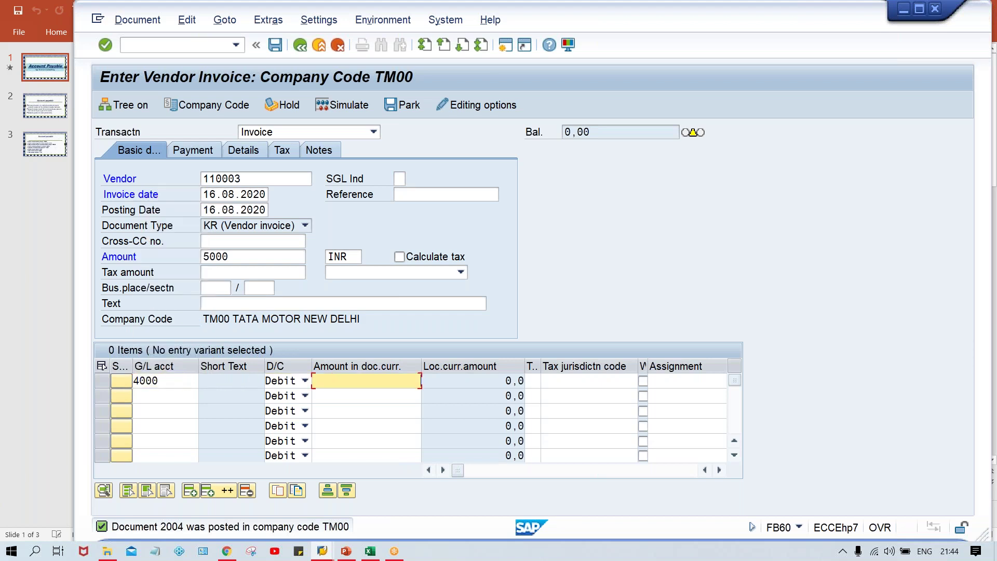
type("5000")
key("Tab")
key("Tab")
key("Tab")
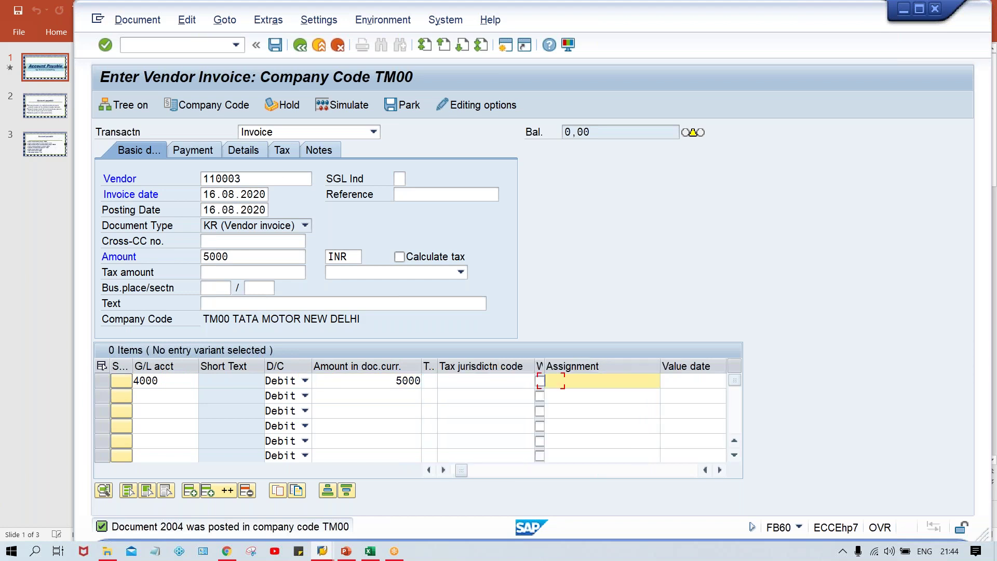
key("Return")
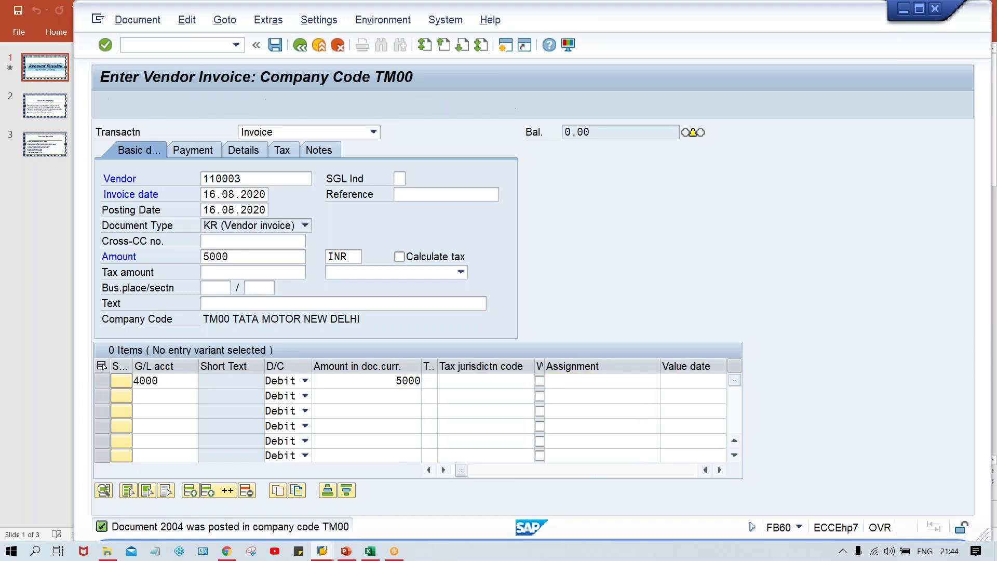
key("ctrl+s")
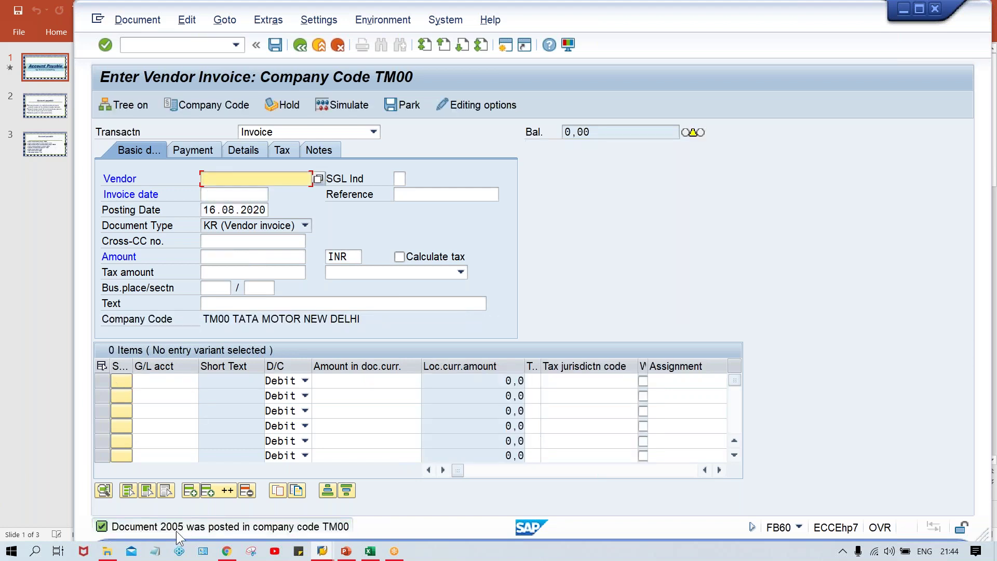
Step: Switch the transaction type of the blank entry from Invoice to Credit memo
left_click(288, 126)
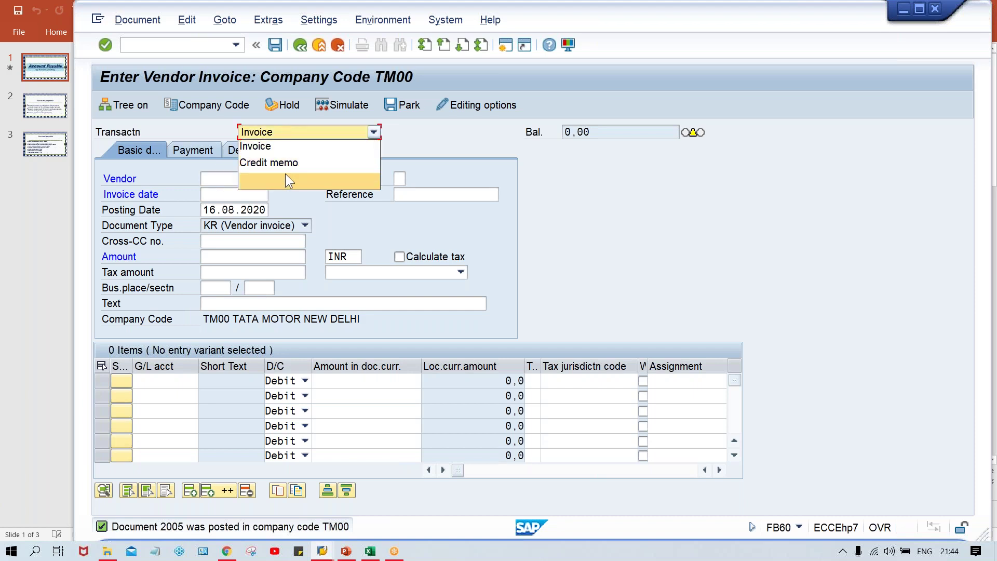
left_click(283, 154)
left_click(278, 127)
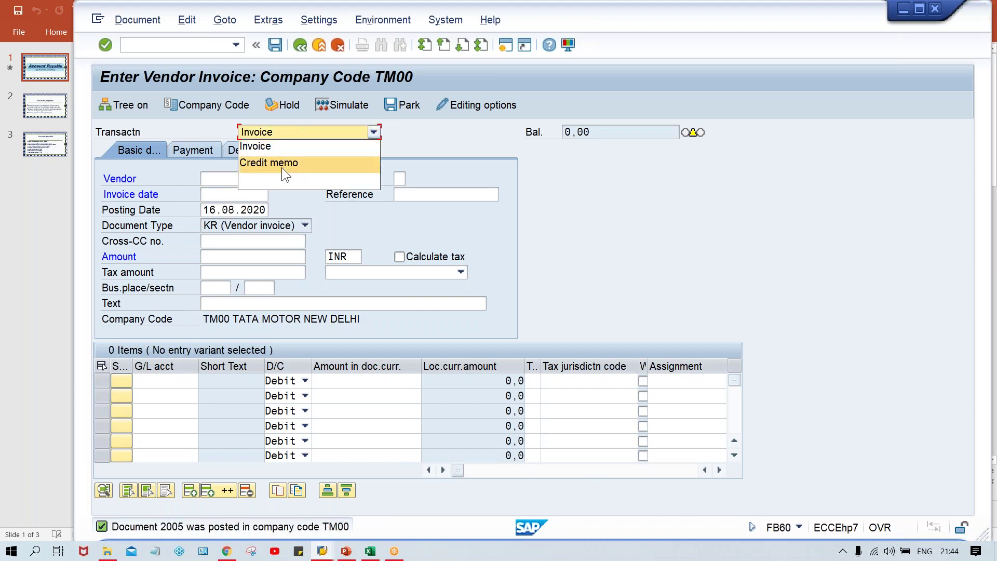
left_click(282, 170)
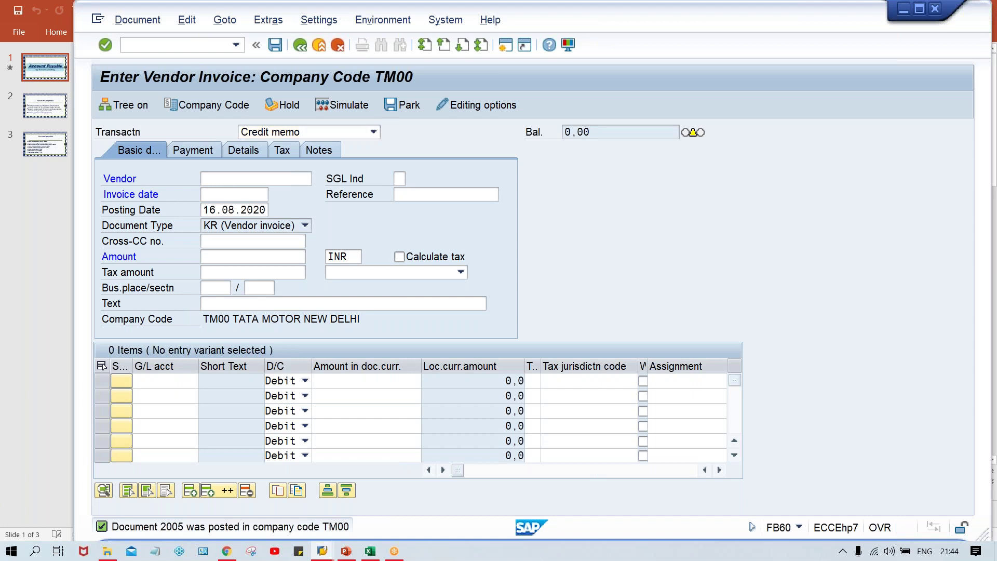
Step: Enter the vendor number and the date 16.08.2020 to load the vendor credit memo form
left_click(239, 179)
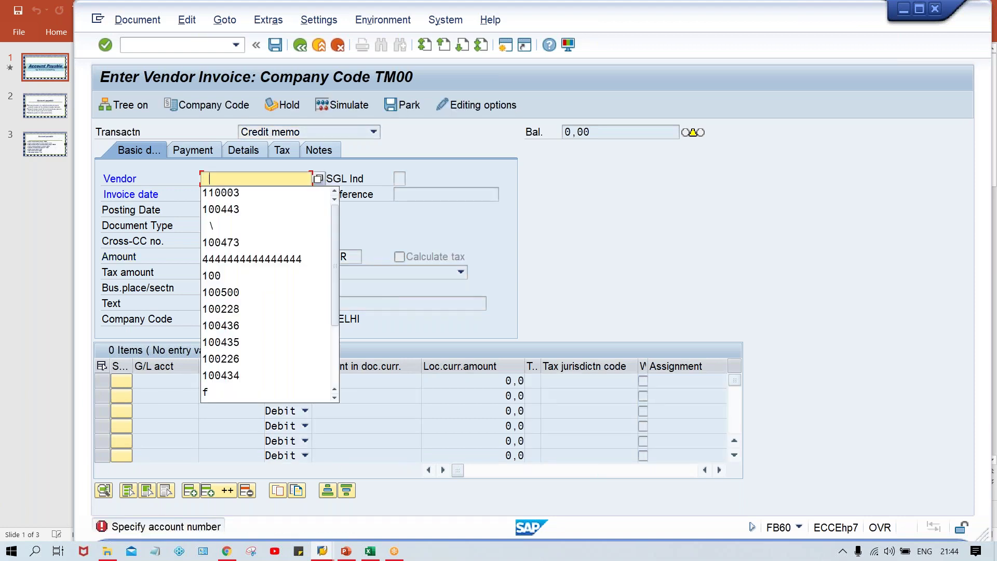
left_click(238, 194)
key("Return")
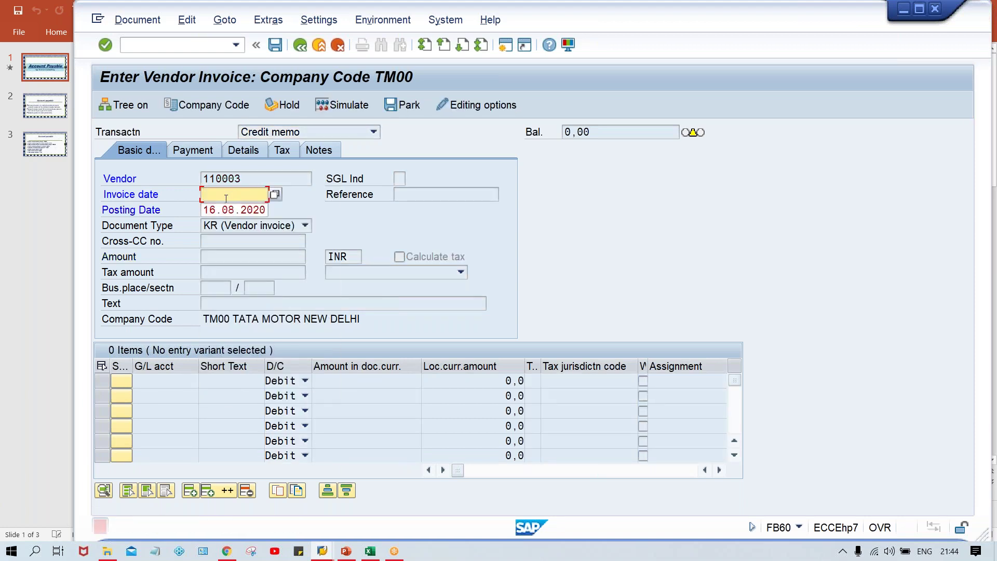
left_click(211, 197)
left_click(223, 209)
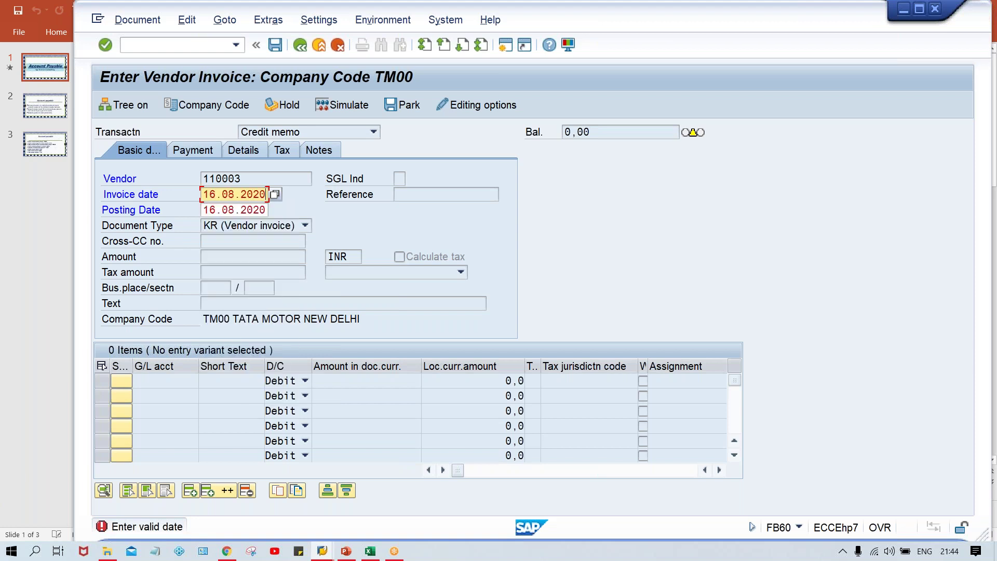
key("Return")
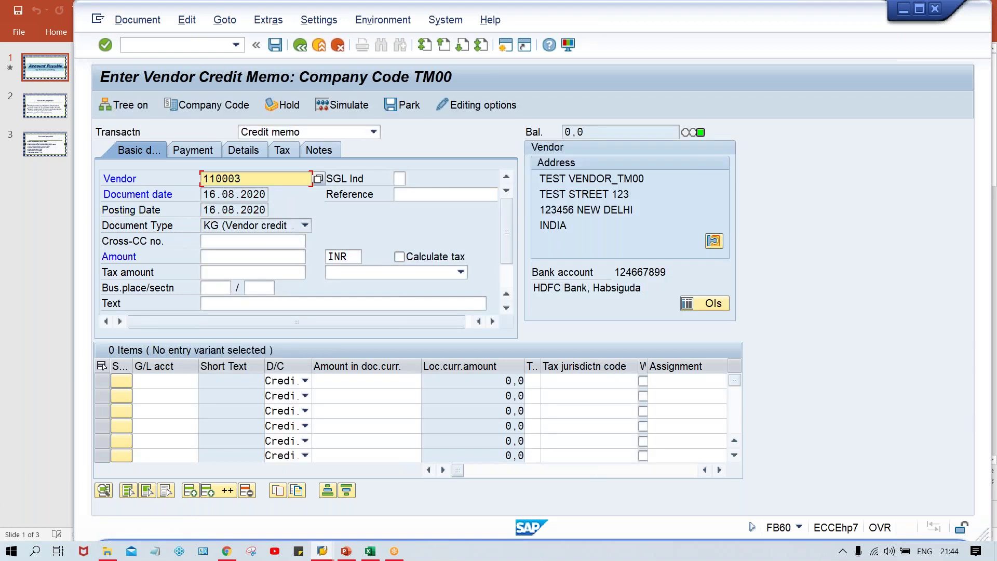
Step: Leave the current entry and start the vendor credit memo transaction with /NFB65
left_click(190, 46)
type("/N")
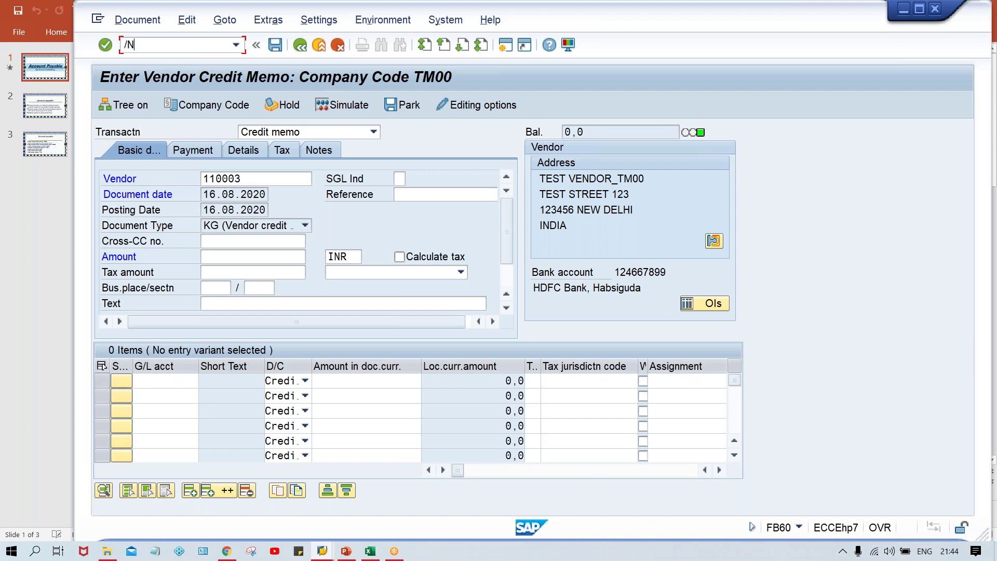
type("FB65")
key("Return")
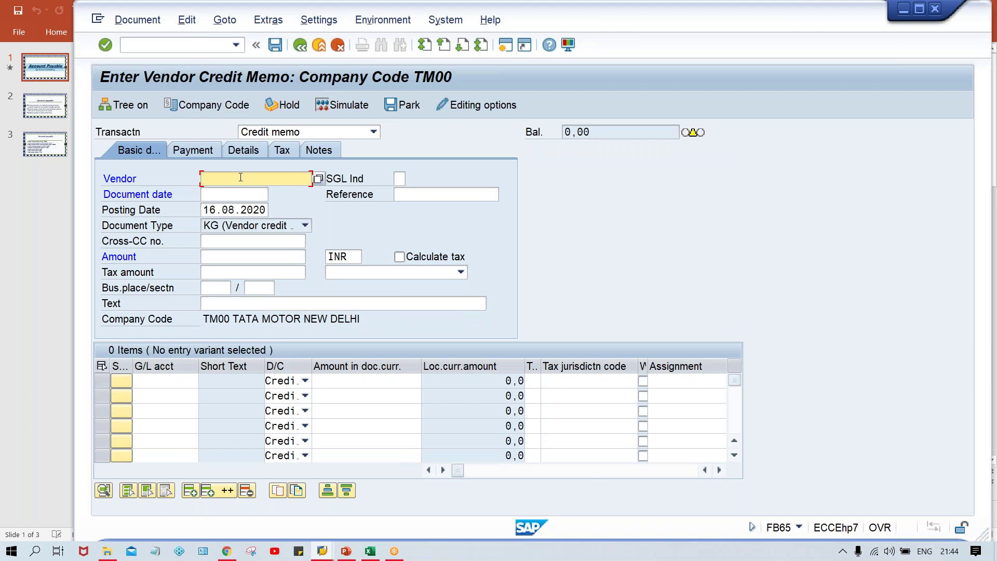
Step: Fill in the same vendor and the document date 16.08.2020 on the credit memo
left_click(240, 177)
key("Down")
key("Return")
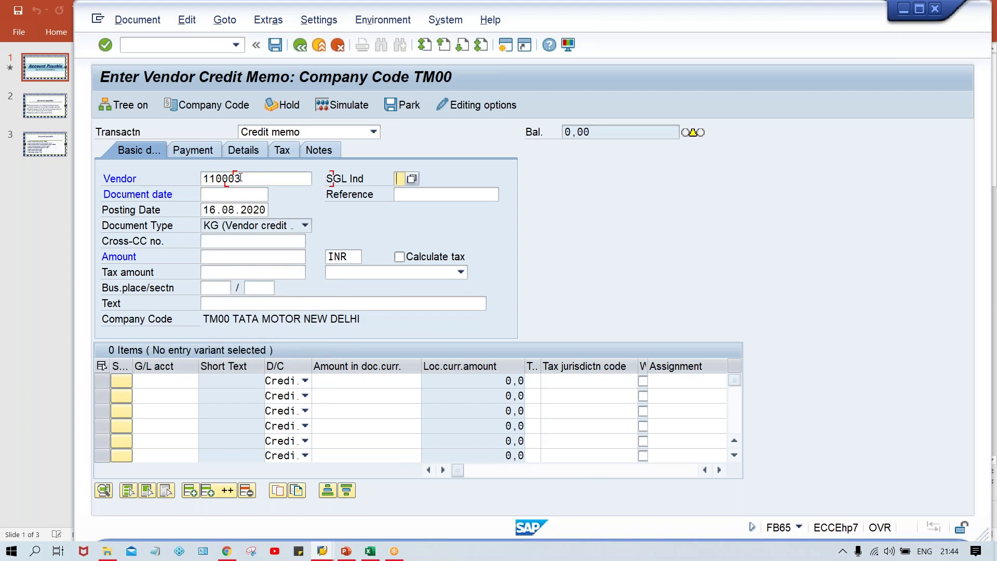
key("Tab")
key("Down")
key("Return")
Step: Set the header amount of the credit memo to 2000 INR
key("Tab")
key("Tab")
key("Tab")
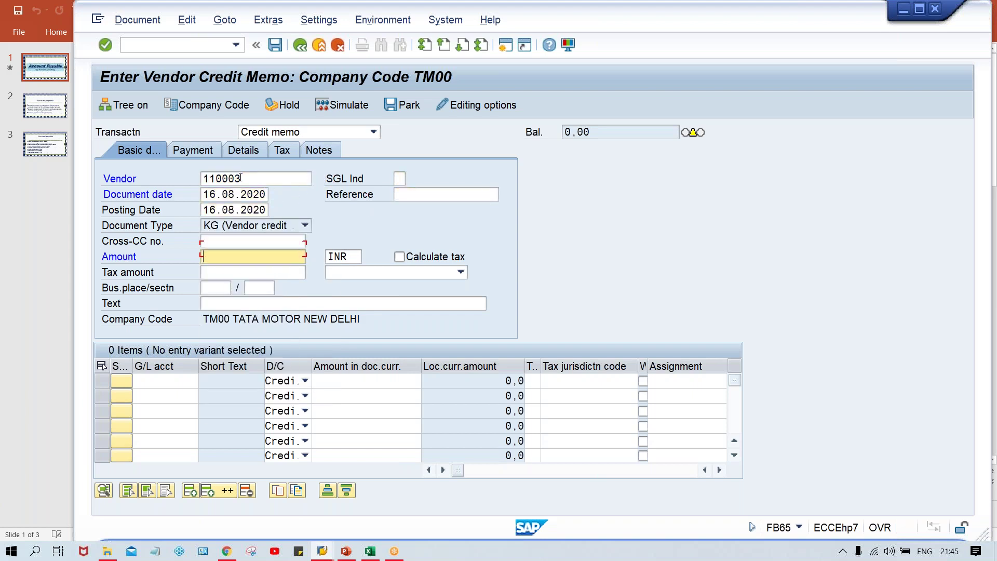
type("2000")
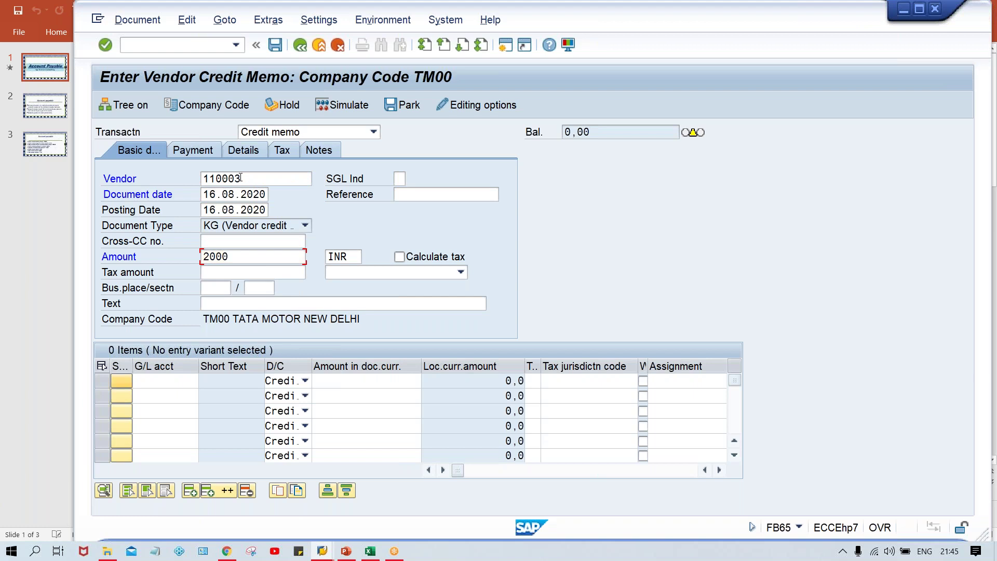
Step: Add a credit line item for G/L account 4000 with a document currency amount of 2000
key("Return")
key("Down")
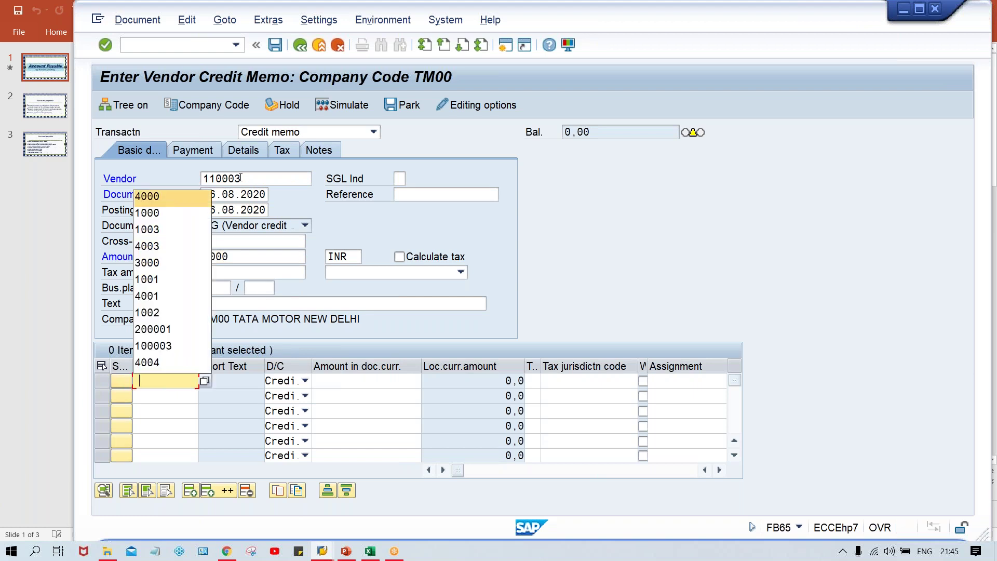
key("Return")
key("Tab")
key("Tab")
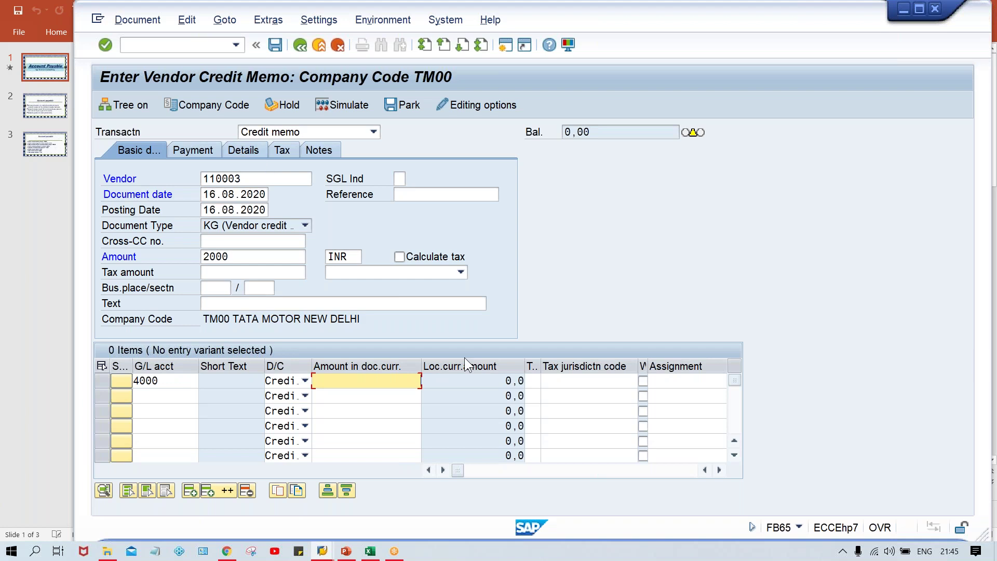
type("2000")
Step: Enter "CM for 2005" as the text of the G/L account 4000 credit line
key("Tab")
key("Tab")
key("Tab")
key("Tab")
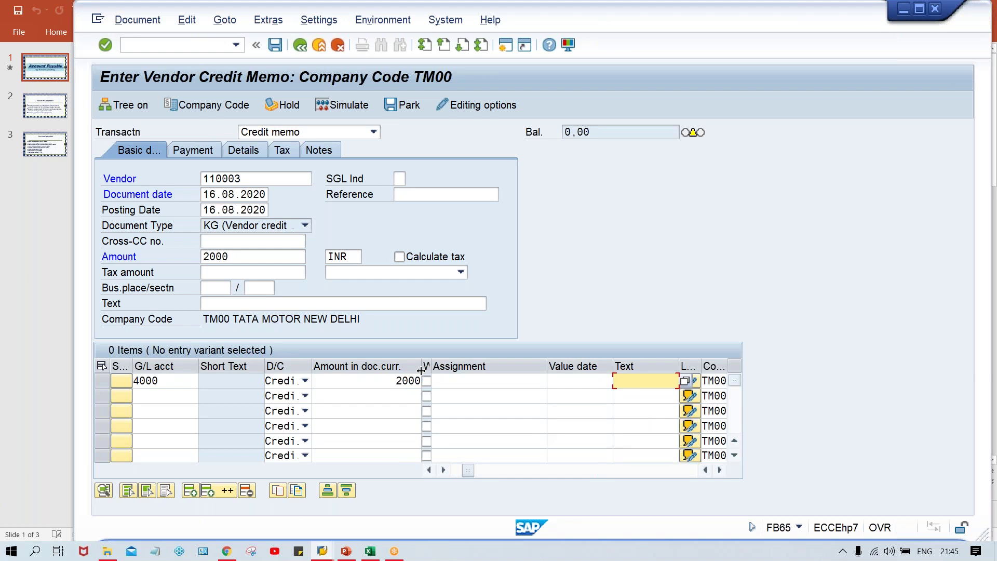
type("CM")
key("Caps_Lock")
type("fo")
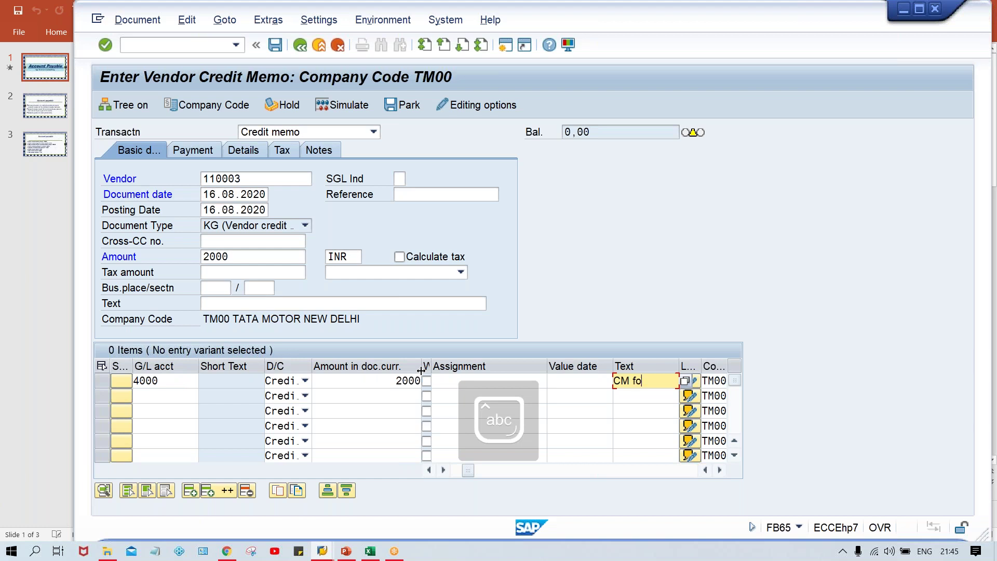
type("r 2005")
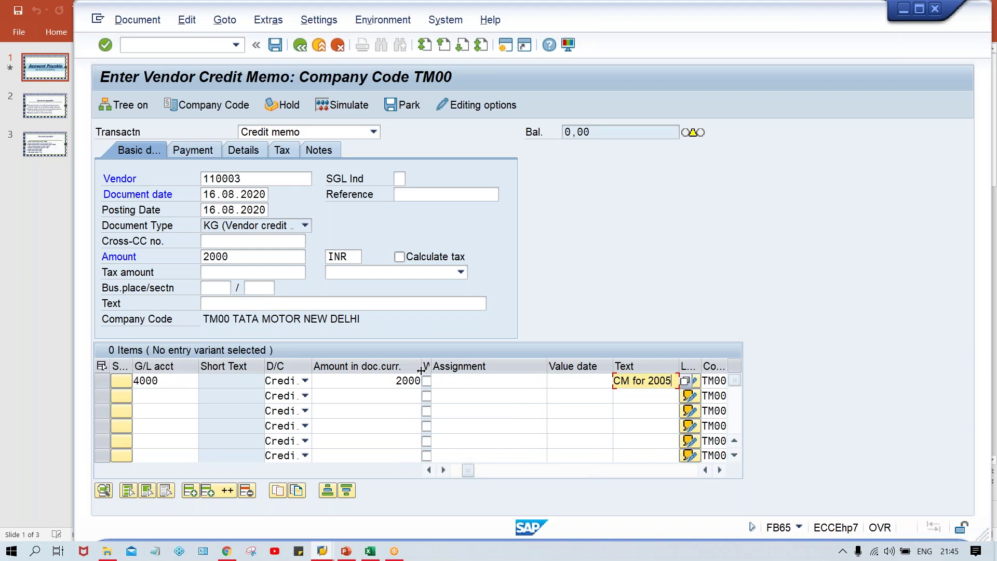
Step: Validate the completed entry and post the vendor credit memo in company code TM00
key("Return")
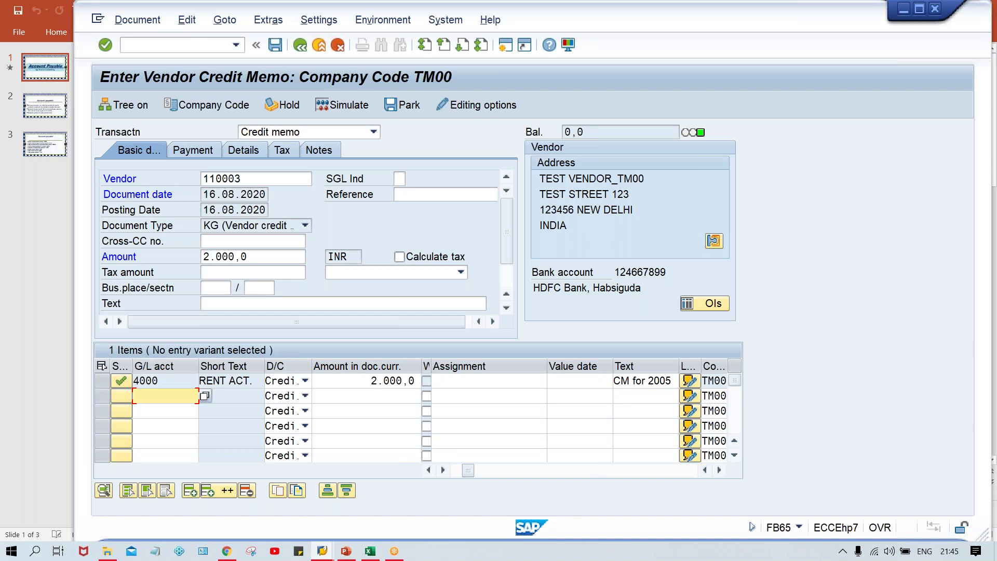
key("ctrl+s")
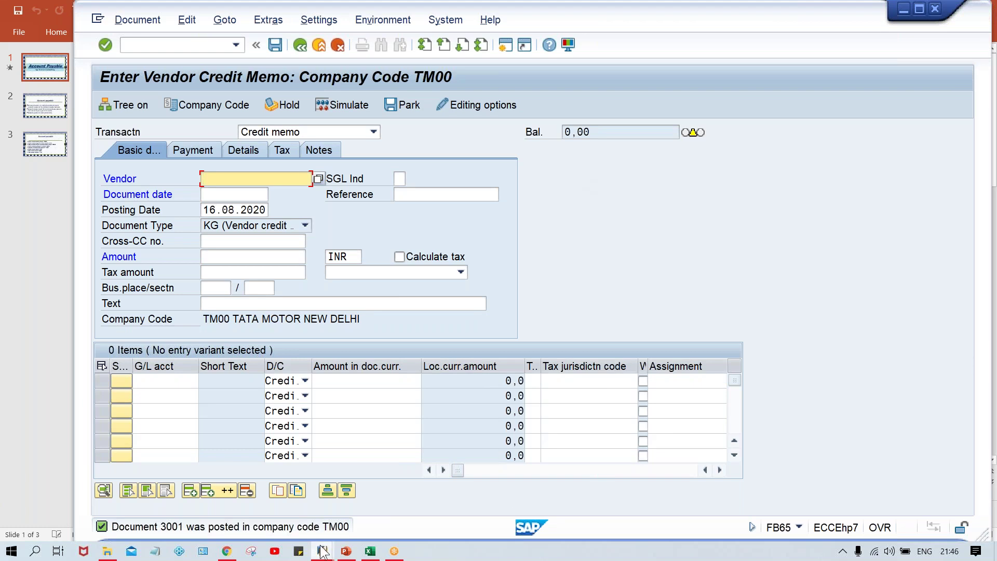
Step: Switch to the Vendor Line Item Display session and refresh the vendor's line items, rerunning the selection for all items in TM00
mouse_move(322, 552)
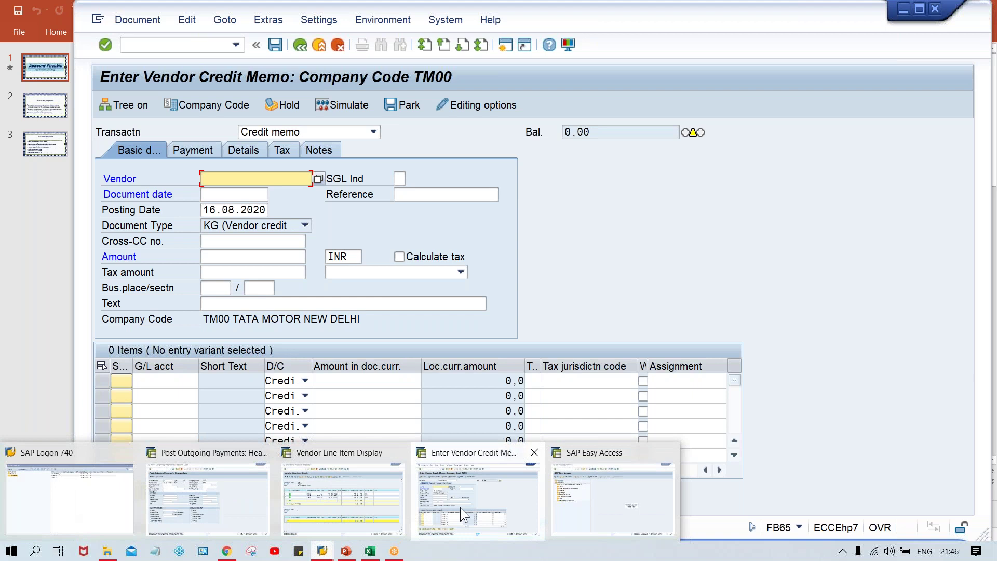
mouse_move(562, 507)
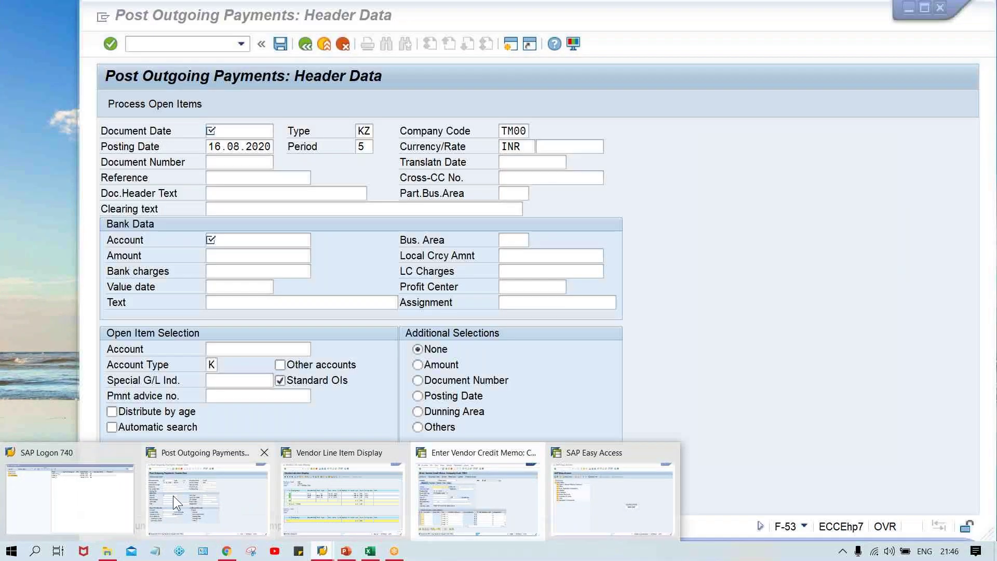
left_click(293, 506)
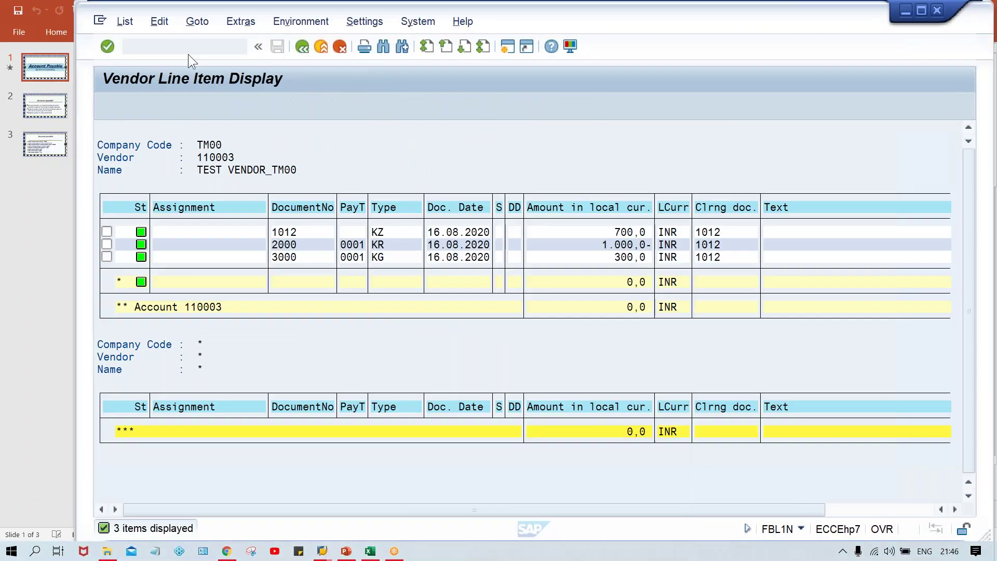
left_click(121, 20)
left_click(133, 60)
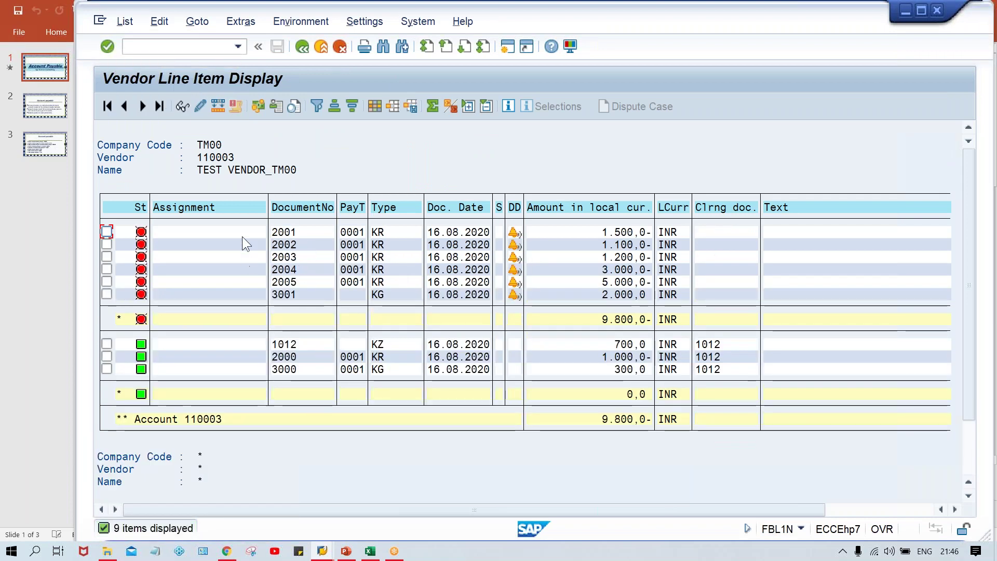
left_click(302, 46)
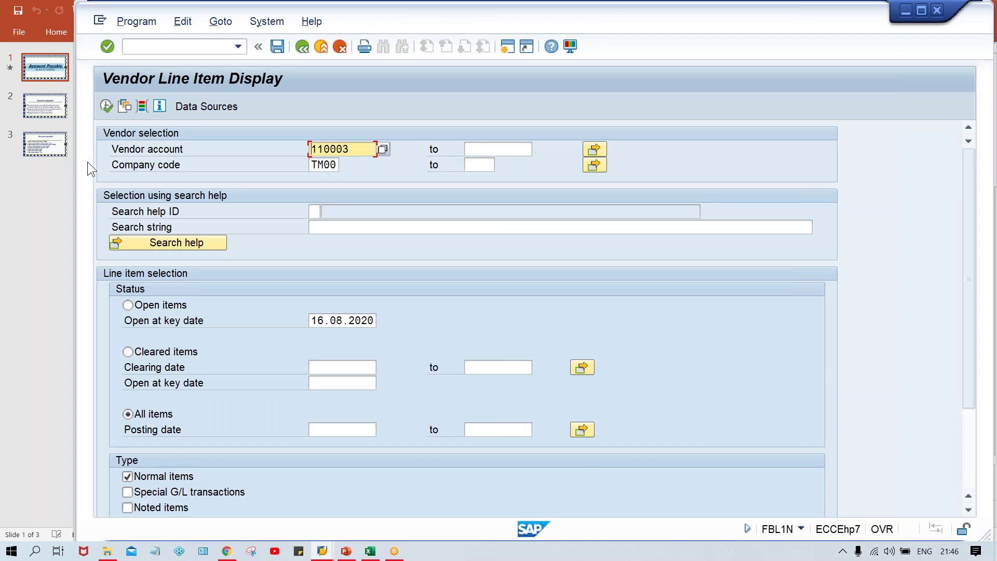
left_click(107, 105)
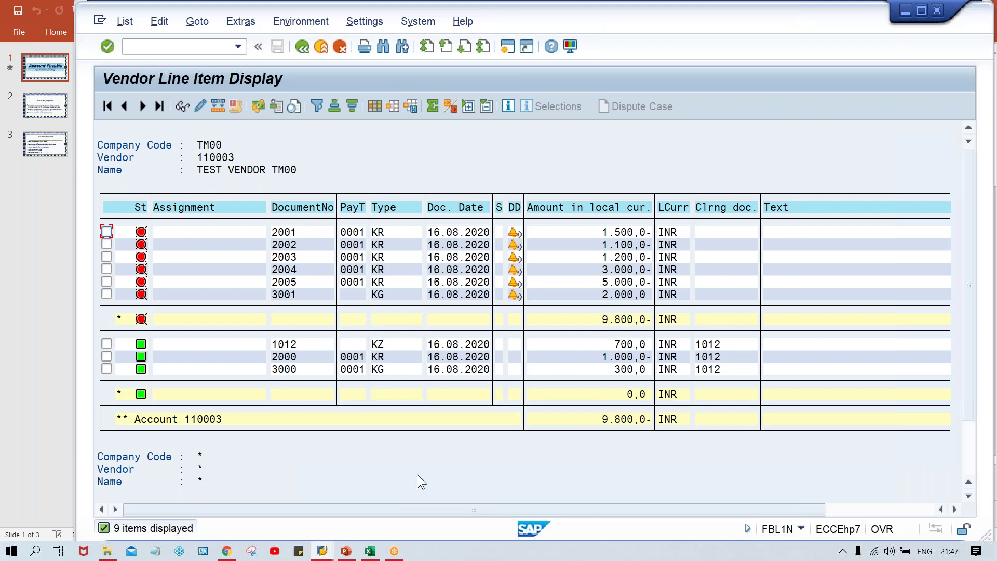
Step: Switch to the Post Outgoing Payments session and restart transaction F-53 with a fresh header screen
left_click(313, 551)
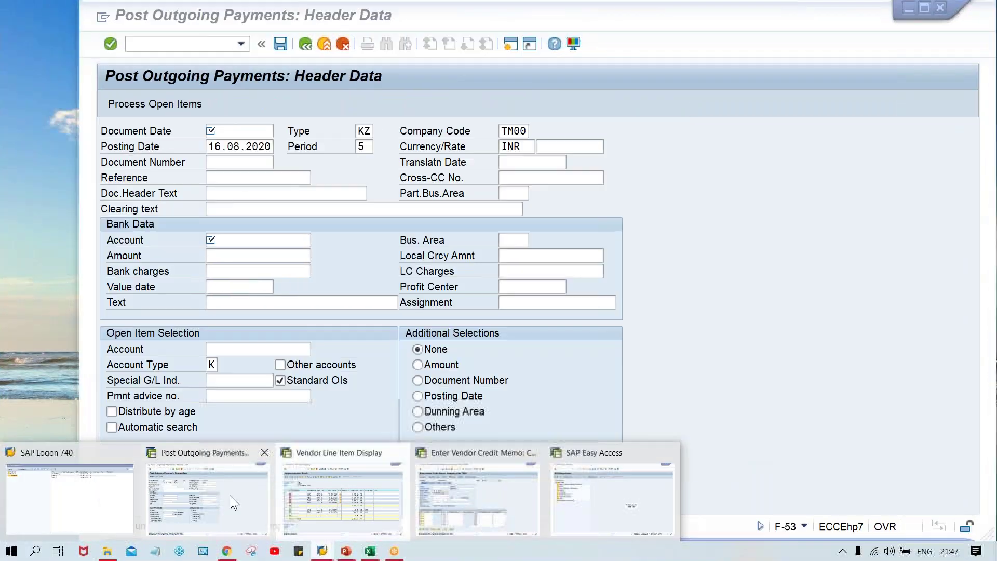
left_click(229, 495)
left_click(186, 46)
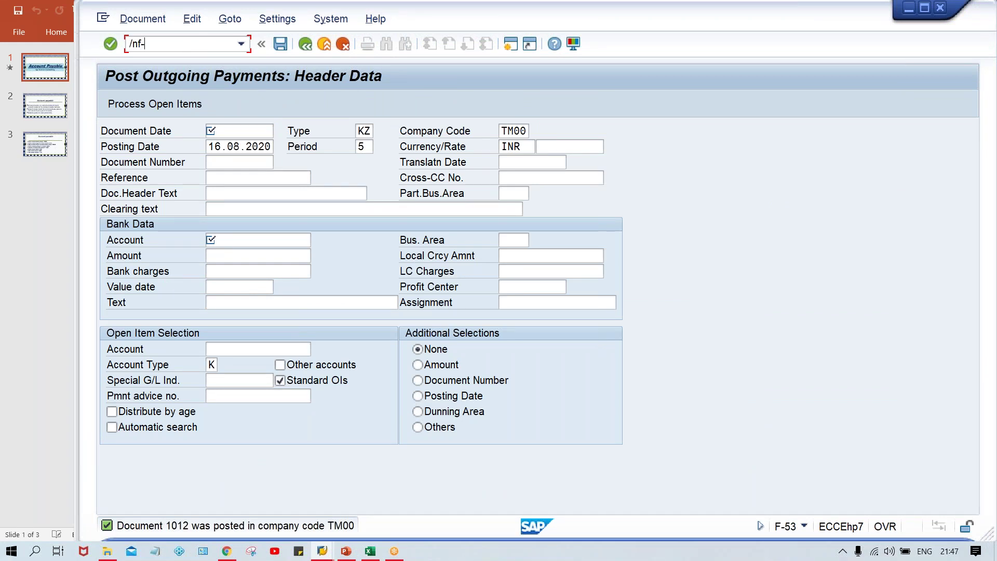
key("Return")
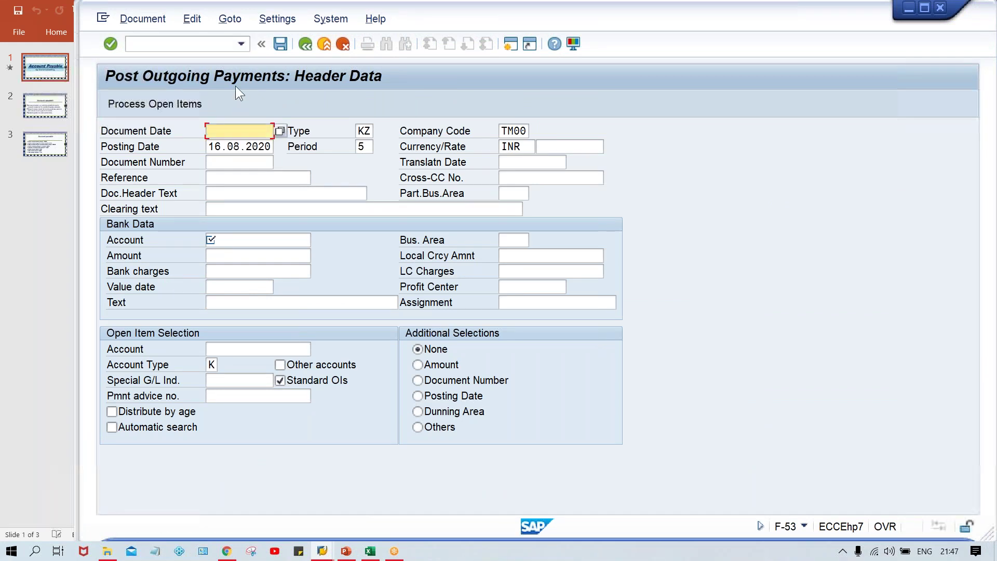
Step: Set the payment's document date to 16.08.2020 and the bank G/L account to 1000
key("BackSpace")
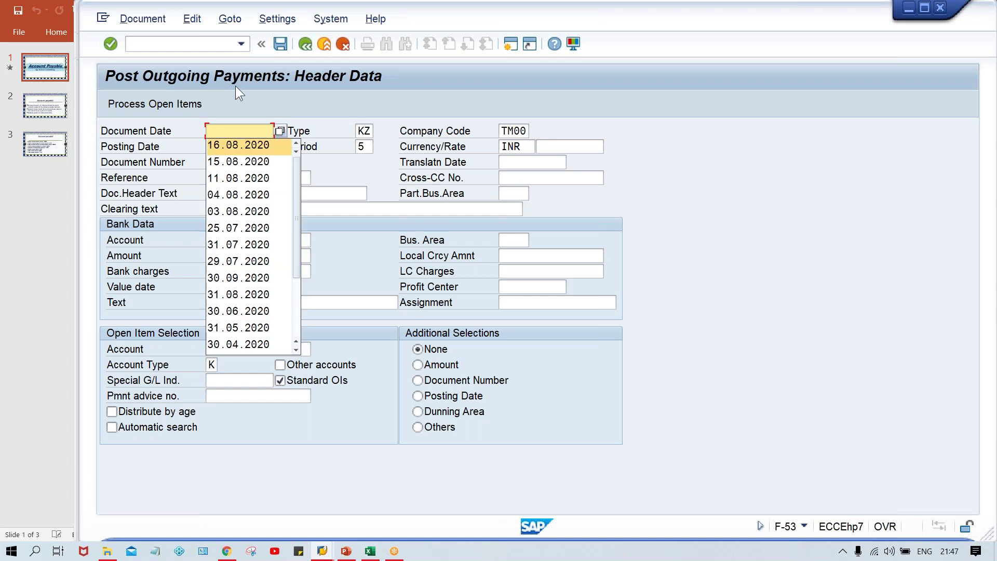
key("Down")
key("Return")
key("ctrl+Tab")
key("Down")
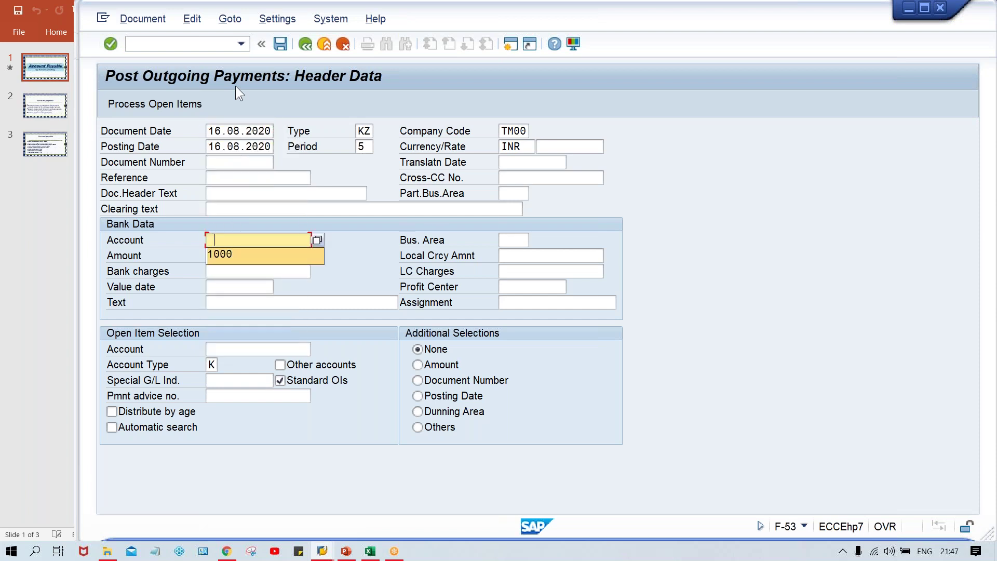
key("Return")
key("Tab")
key("Tab")
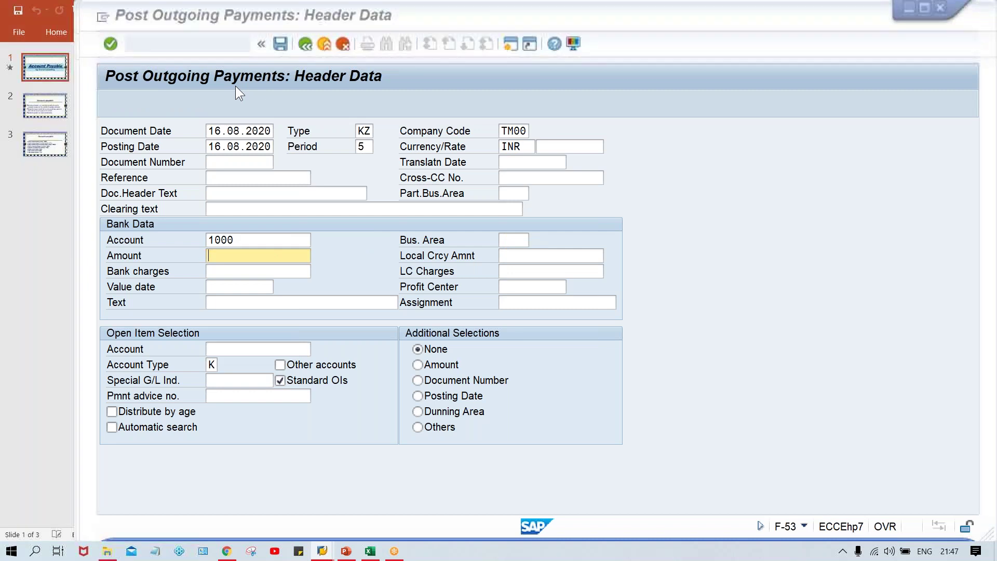
Step: Check the open amounts of invoices 2002 and 2003 in the vendor line items and set the payment amount to 2300
key("alt+Tab")
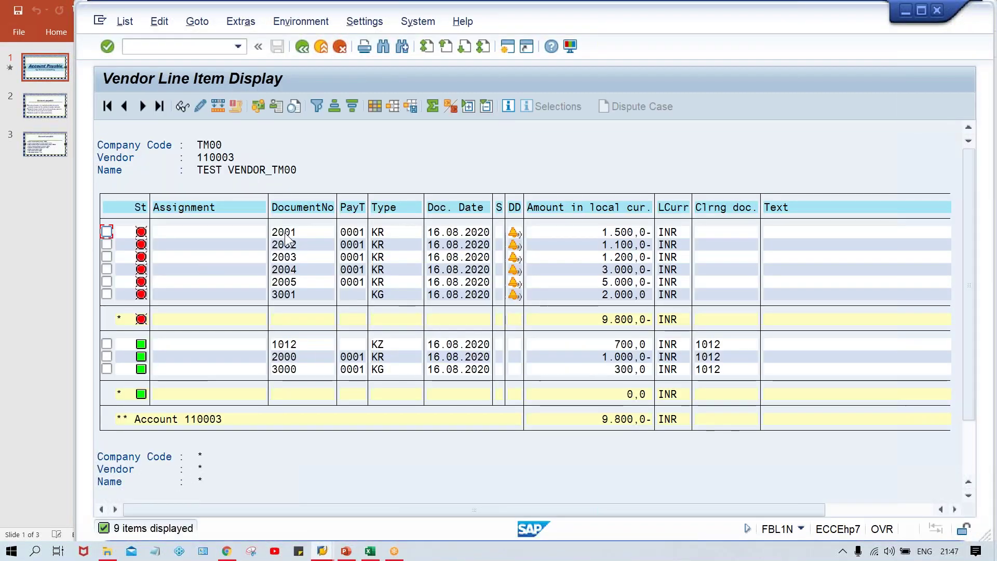
left_click(287, 245)
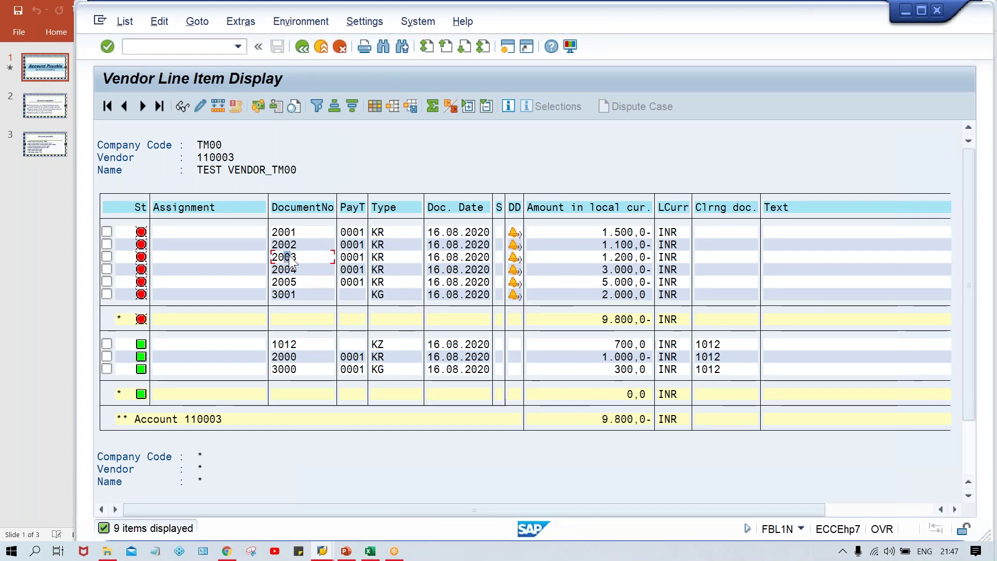
left_click(299, 258)
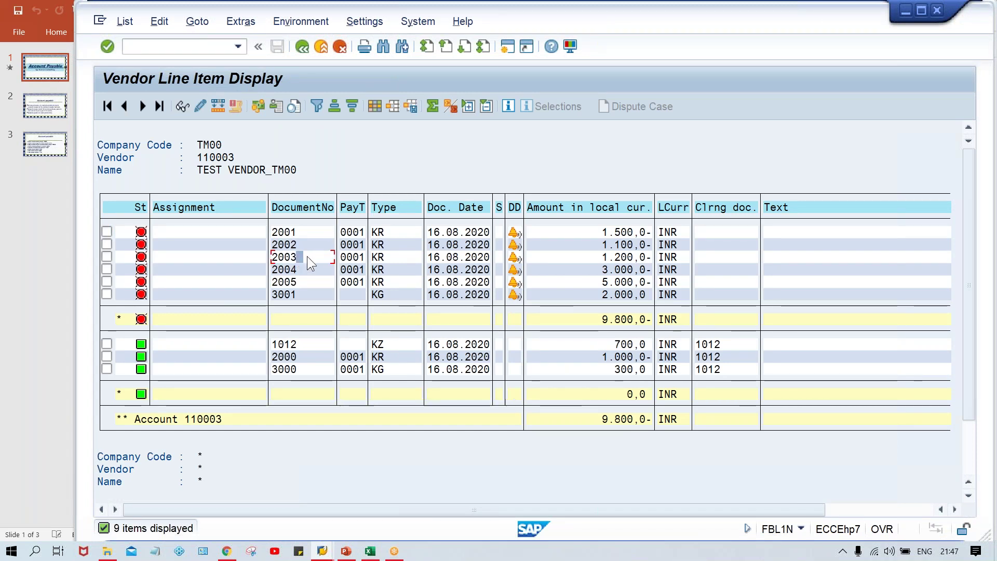
left_click(597, 255)
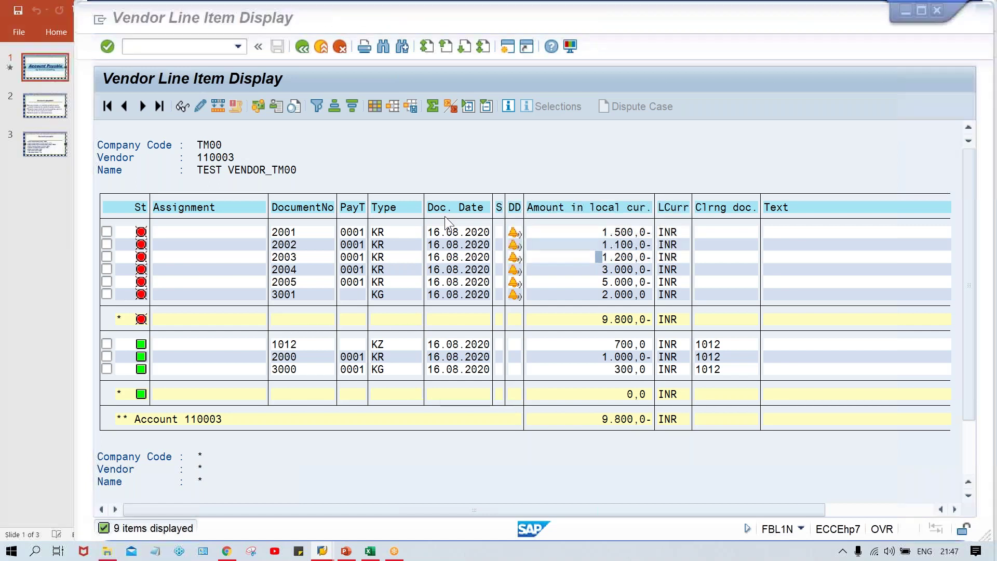
key("alt+Tab")
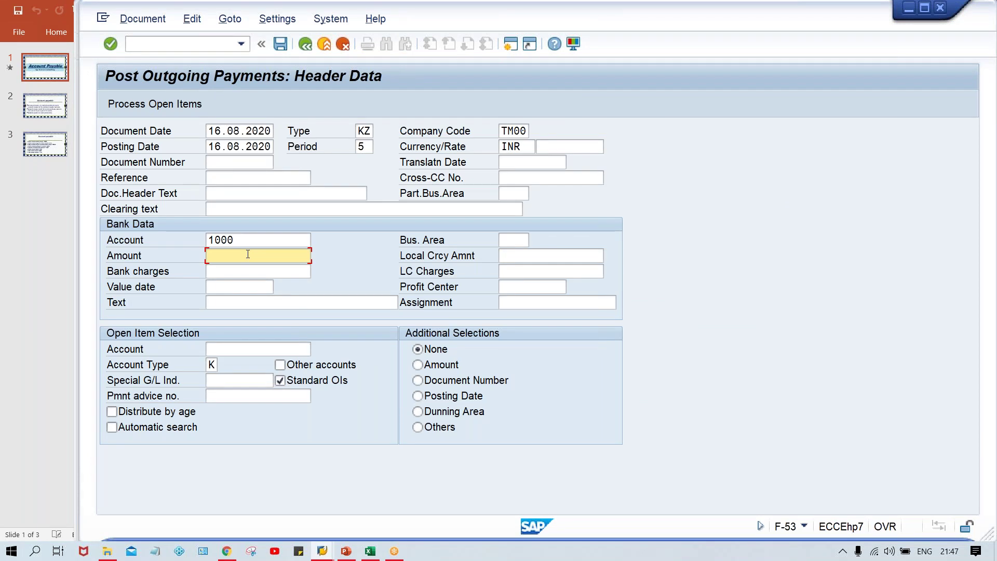
key("alt+Tab")
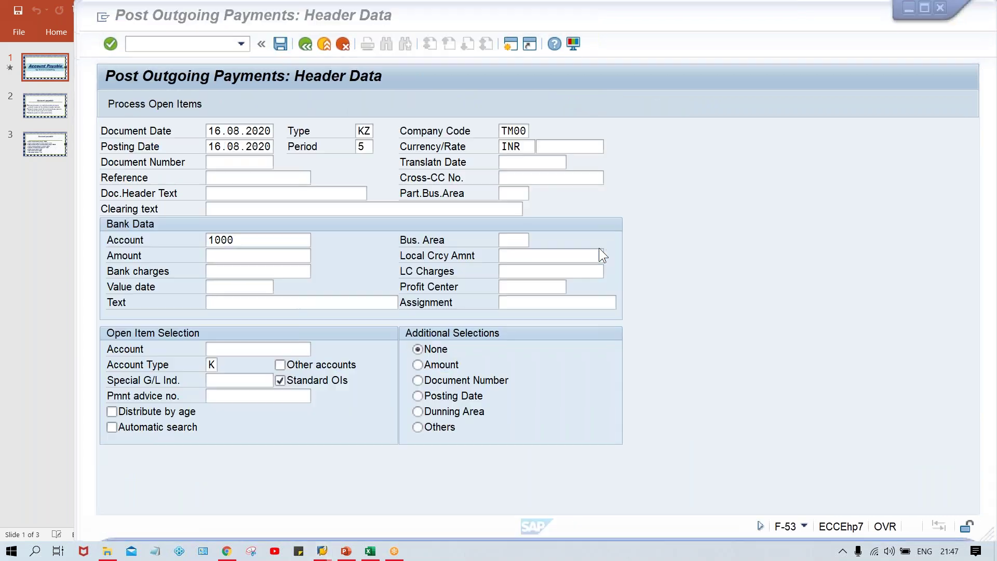
type("2300")
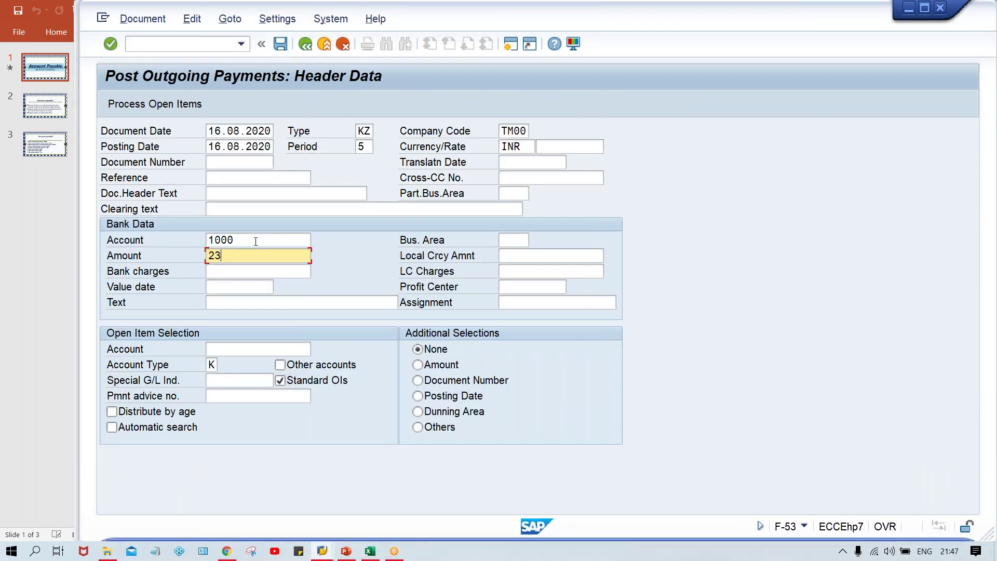
Step: Switch to the Class workbook in Excel and enter the sample values 124546 in G11 and 124570 in G12 of Sheet2
left_click(372, 552)
left_click(382, 318)
type("12454656")
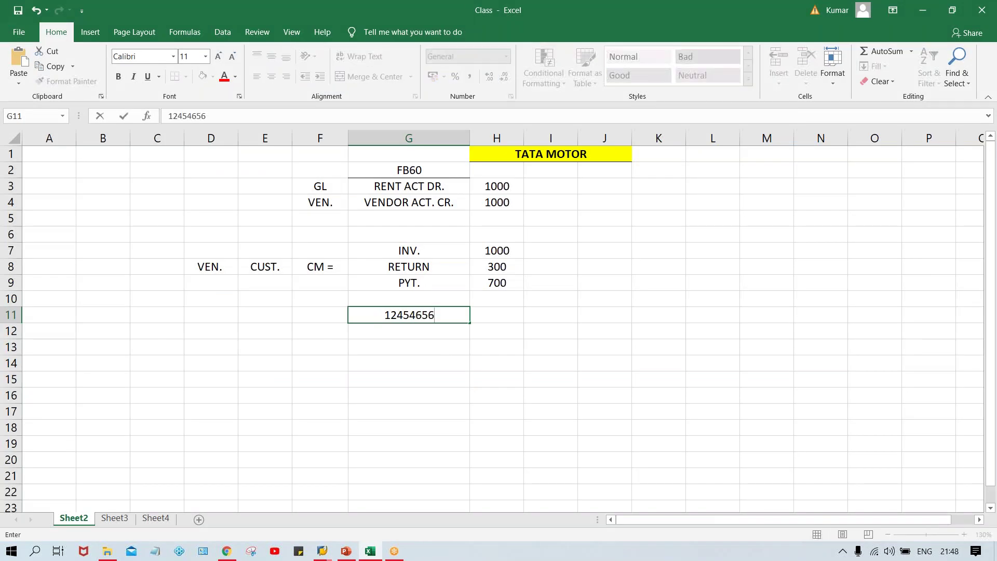
key("BackSpace")
key("BackSpace")
type(".00")
key("Return")
type("1")
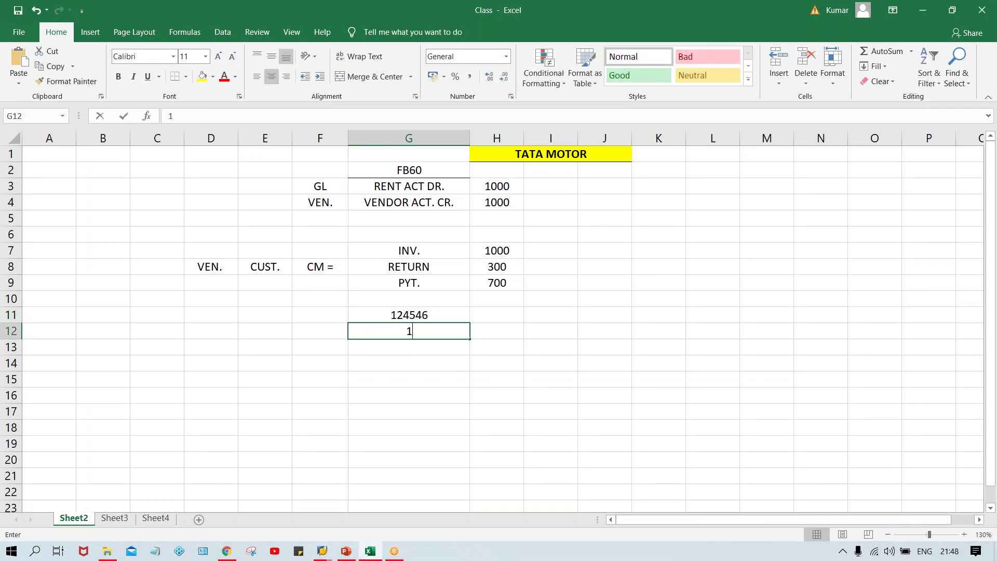
type("24570")
key("Return")
left_click(407, 325)
left_click(409, 313)
left_click(398, 334)
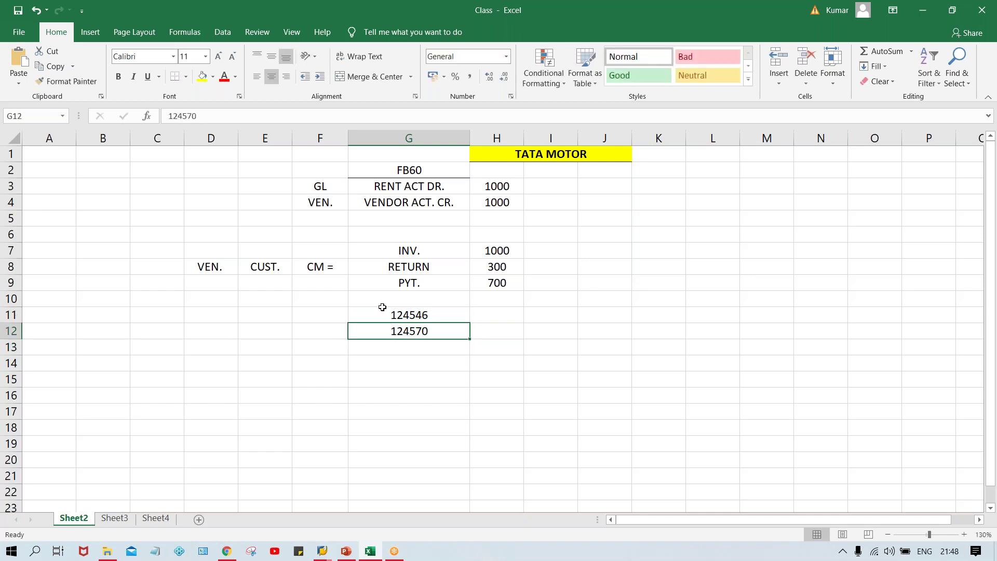
left_click(383, 320)
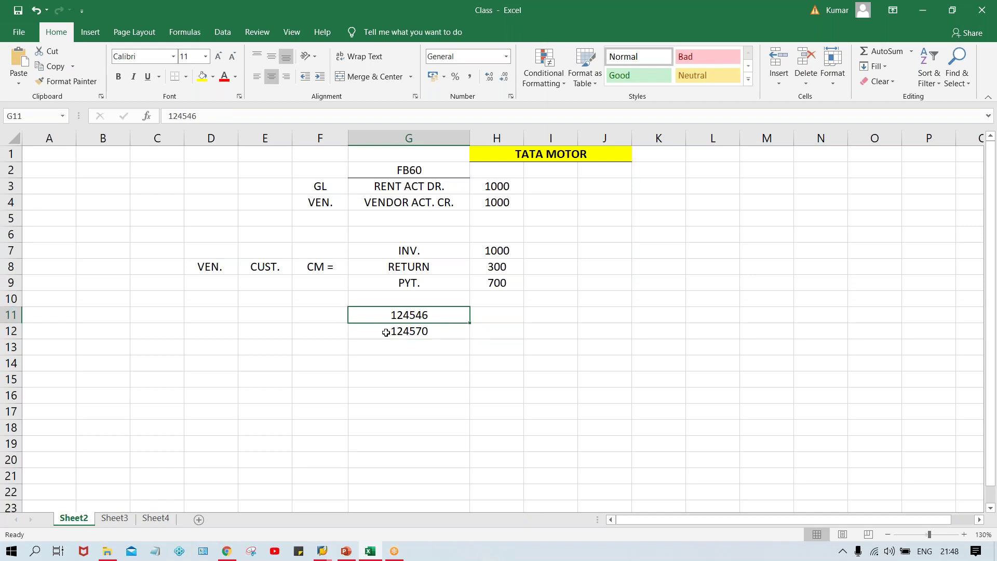
Step: Switch back to the SAP outgoing payment, set the bank amount to 1, and process the open items of the same vendor account
key("alt+Tab")
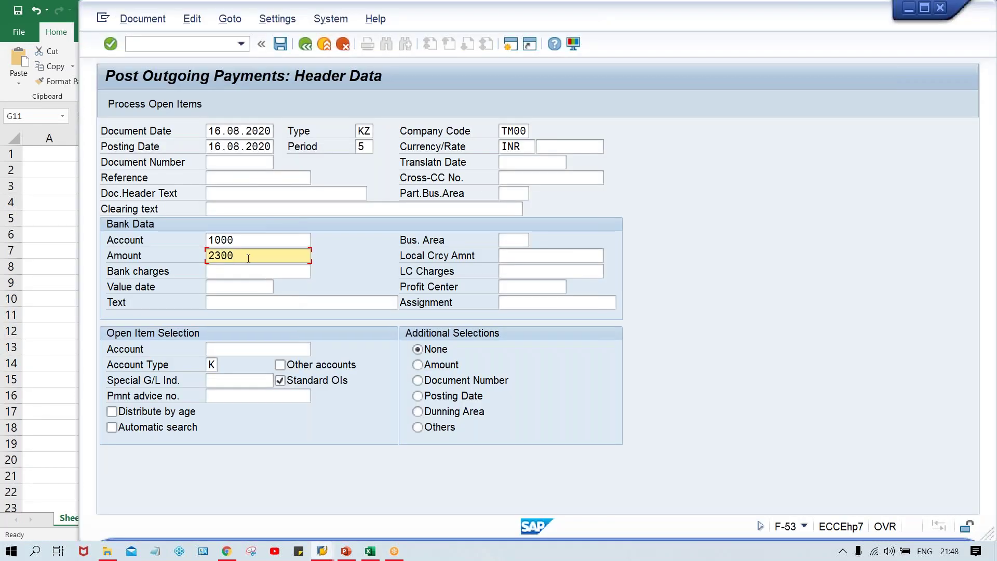
double_click(247, 256)
type("1")
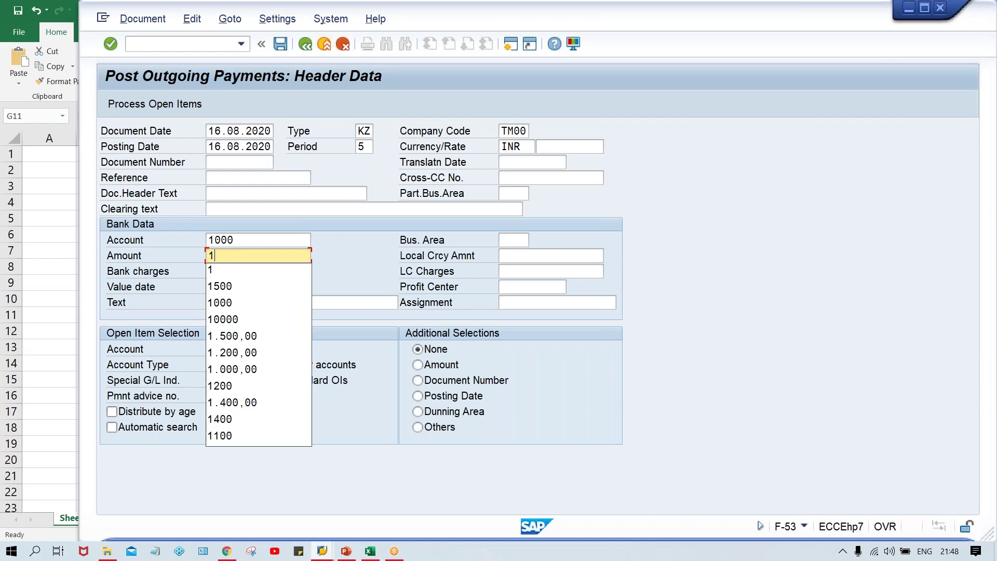
left_click(377, 262)
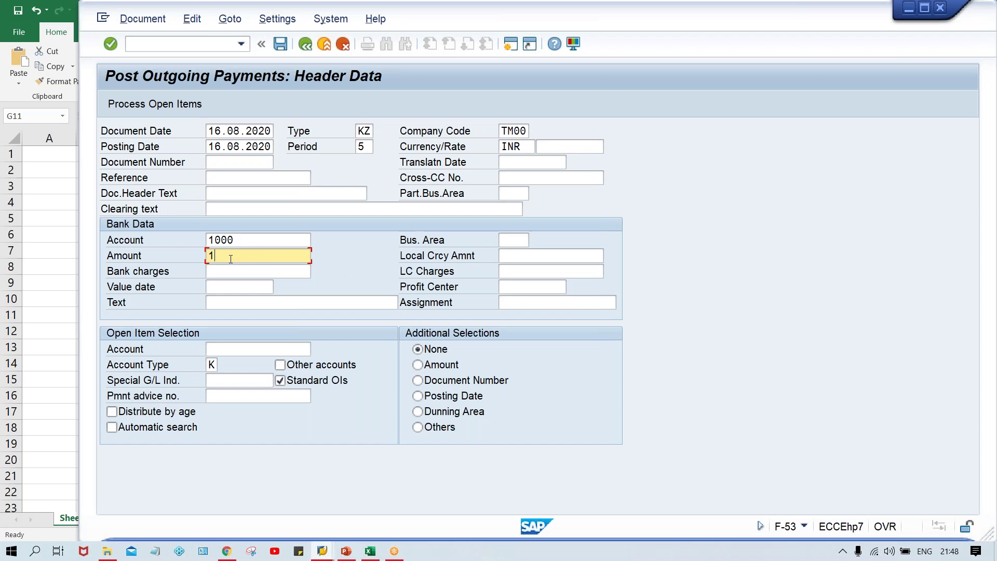
left_click(232, 345)
key("Down")
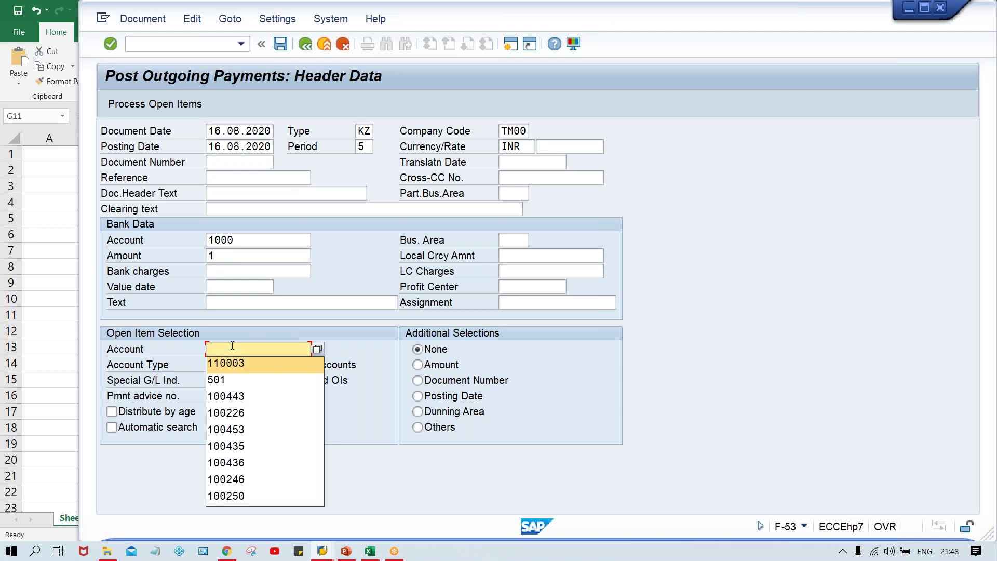
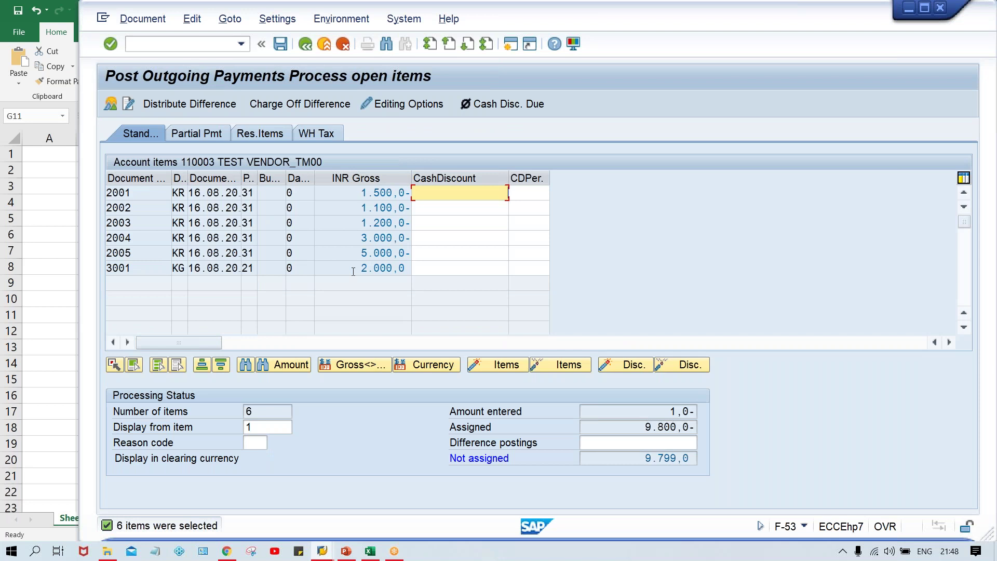
Step: Compare the gross amounts of invoice 2005 and credit memo 3001 in the open items, and review them in the vendor line item display
left_click_drag(362, 271, 415, 272)
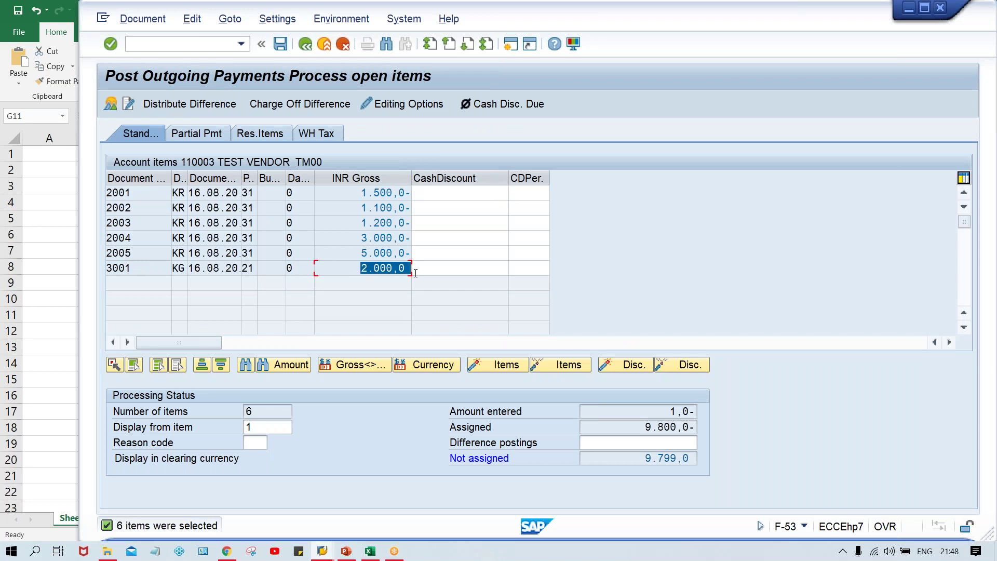
left_click_drag(338, 253, 439, 250)
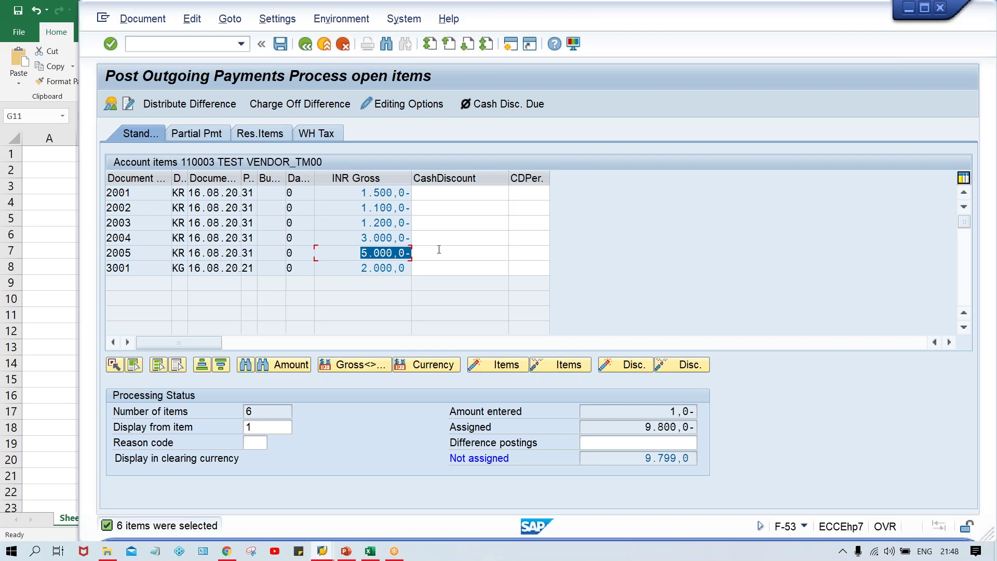
left_click_drag(357, 268, 410, 269)
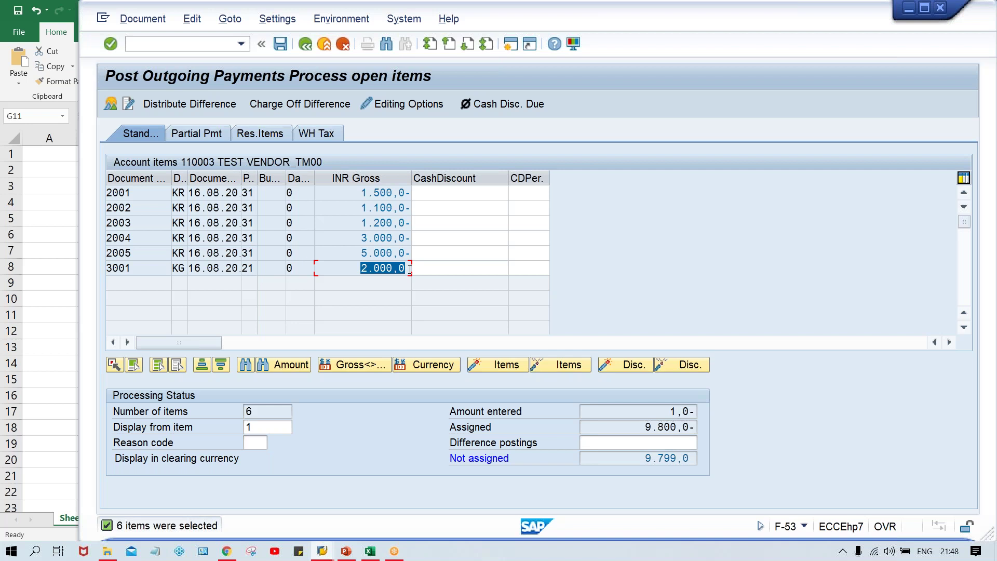
left_click_drag(359, 252, 478, 256)
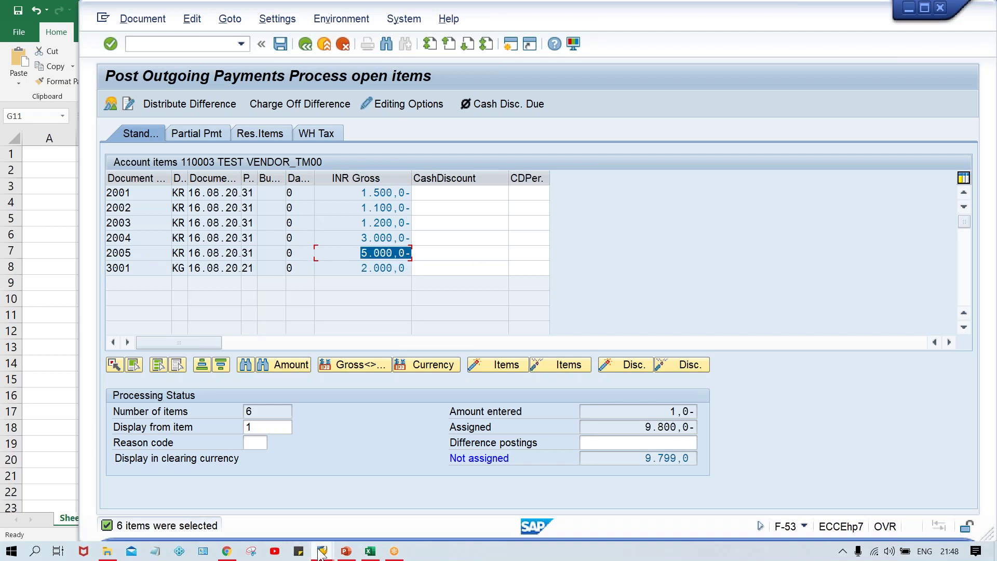
mouse_move(322, 552)
left_click(340, 495)
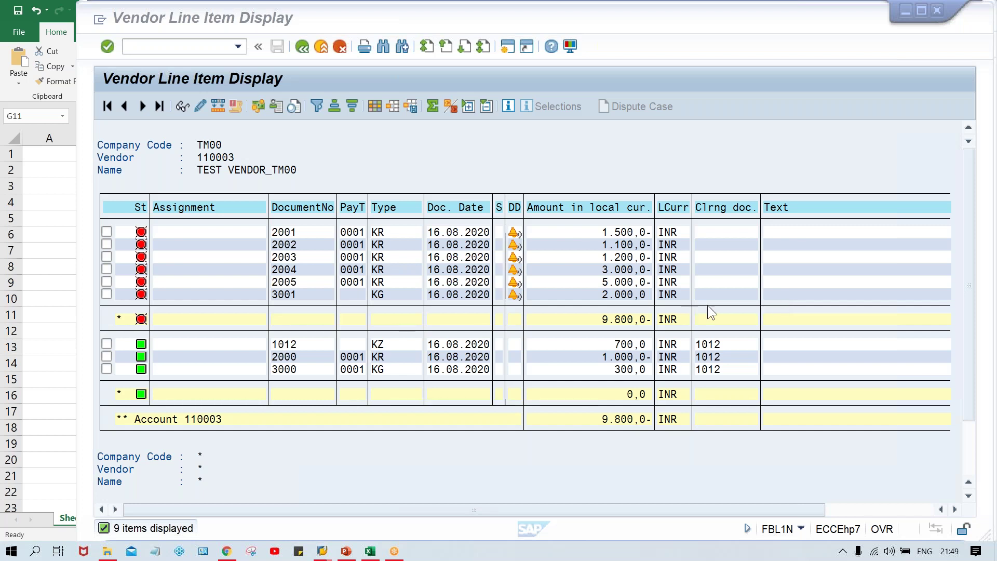
Step: Review the line item details of credit memo 3001 and look over the vendor credit memo entry screen
key("alt")
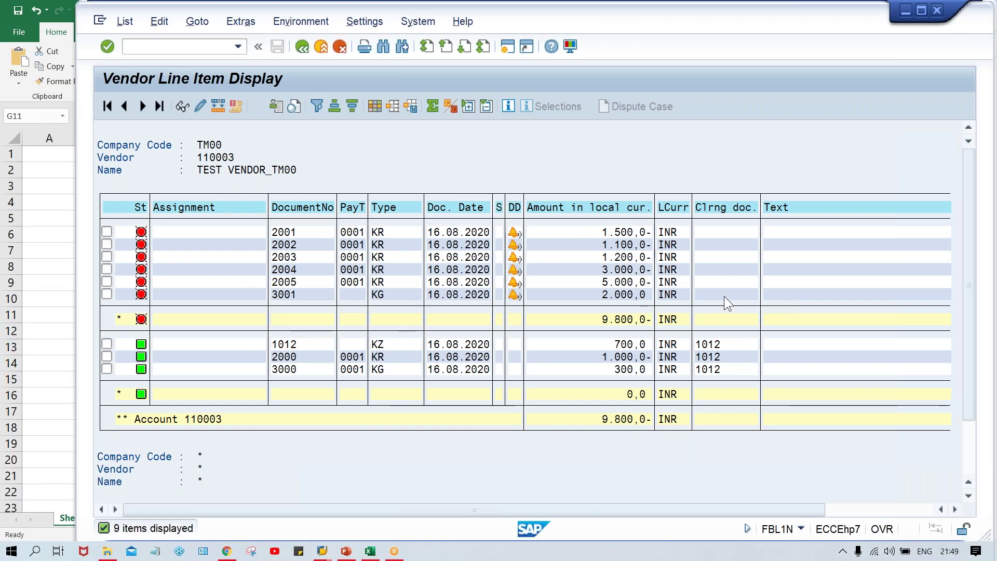
double_click(725, 297)
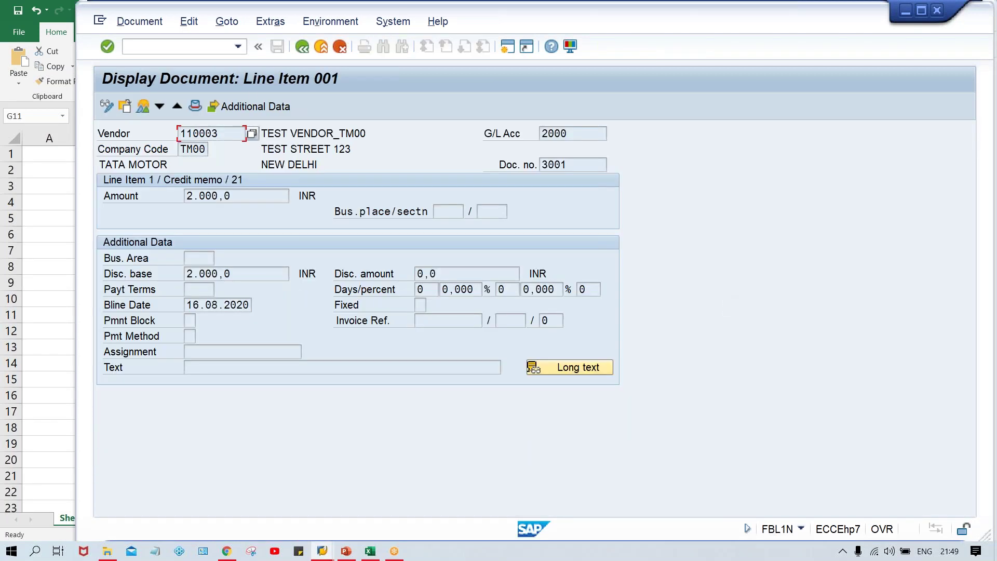
left_click(301, 46)
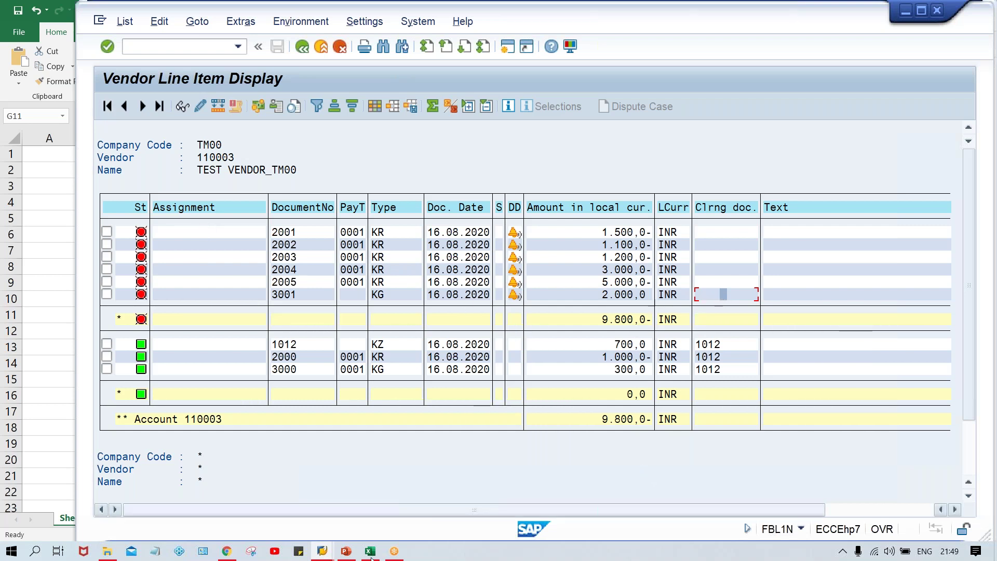
mouse_move(334, 554)
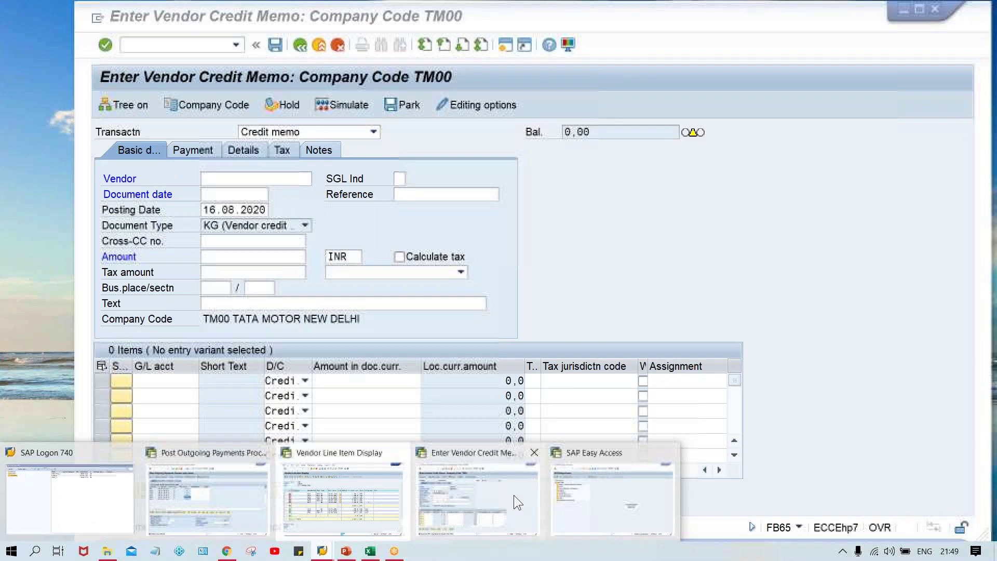
left_click(514, 501)
left_click(236, 303)
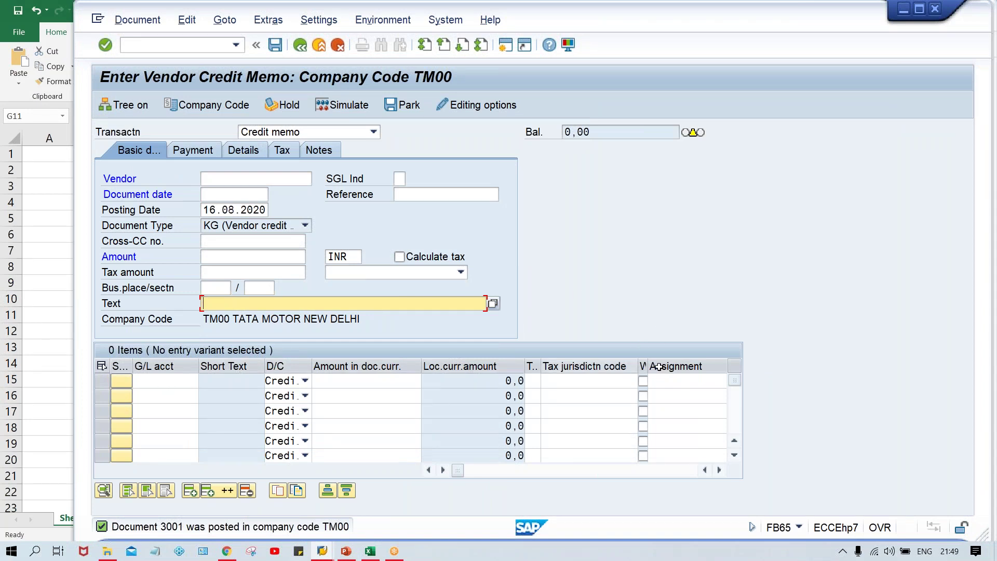
left_click(569, 382)
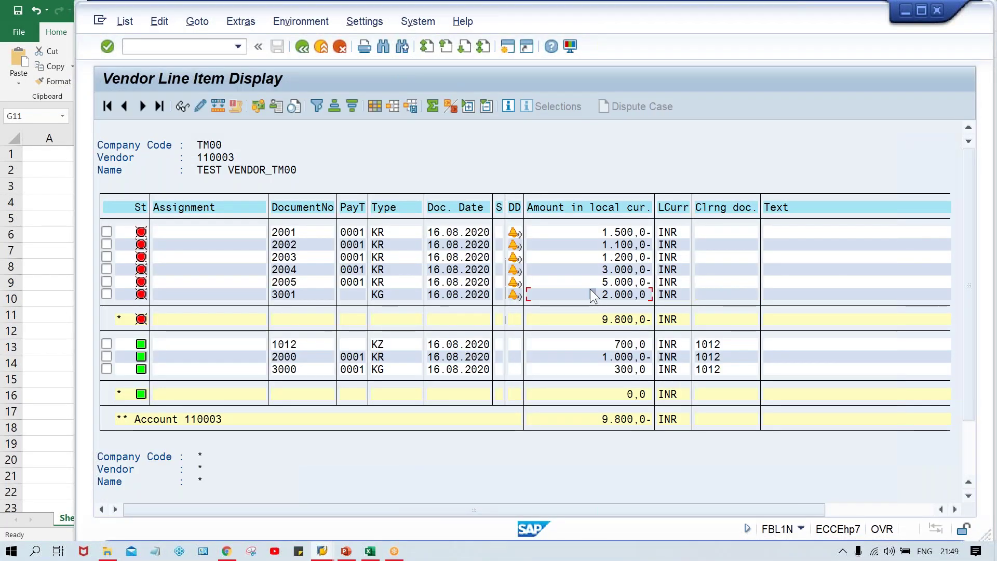
Step: Change the line item text of credit memo 3001 to "CM for 2005", save it, and refresh the vendor line item list
double_click(590, 288)
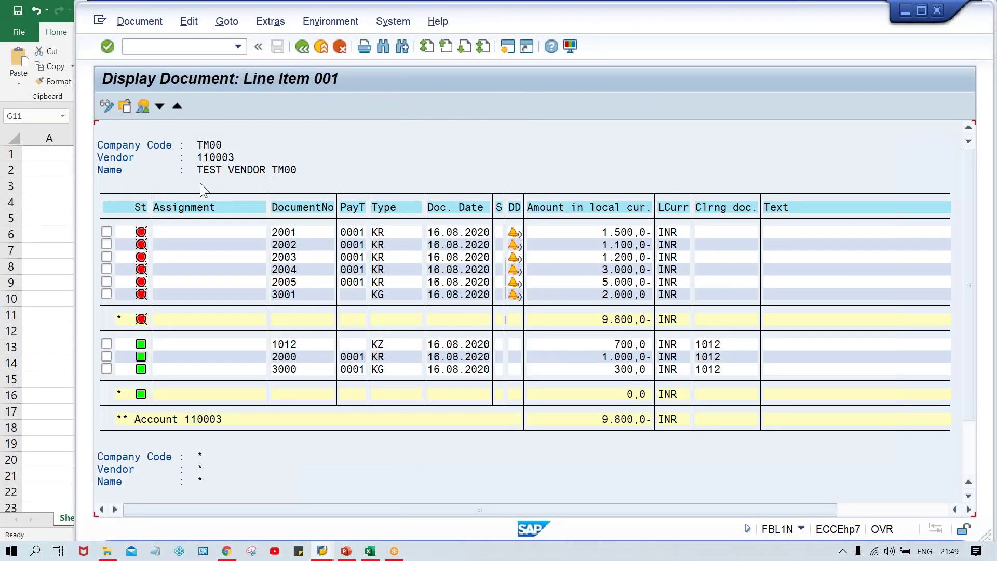
left_click(105, 107)
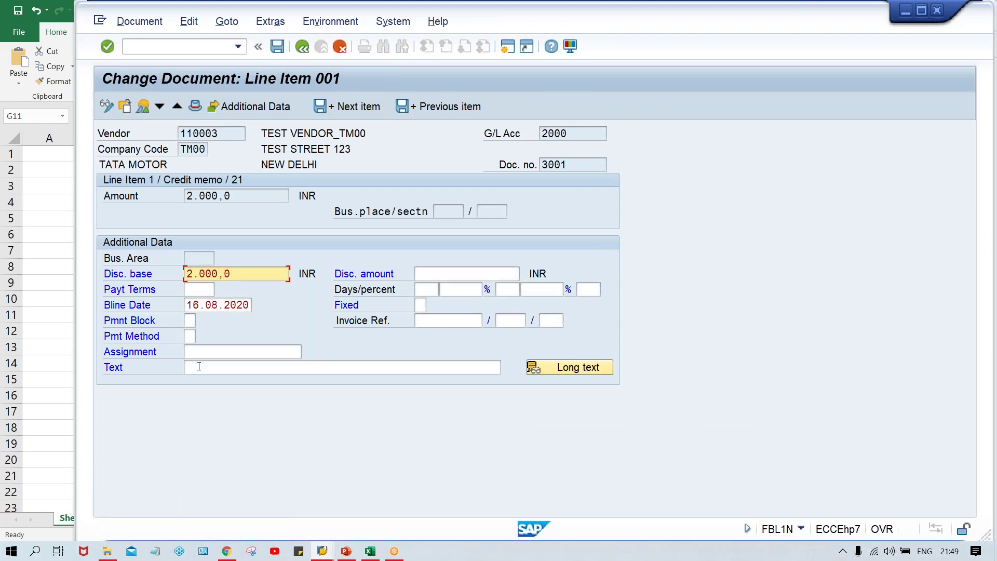
left_click(199, 368)
left_click(199, 367)
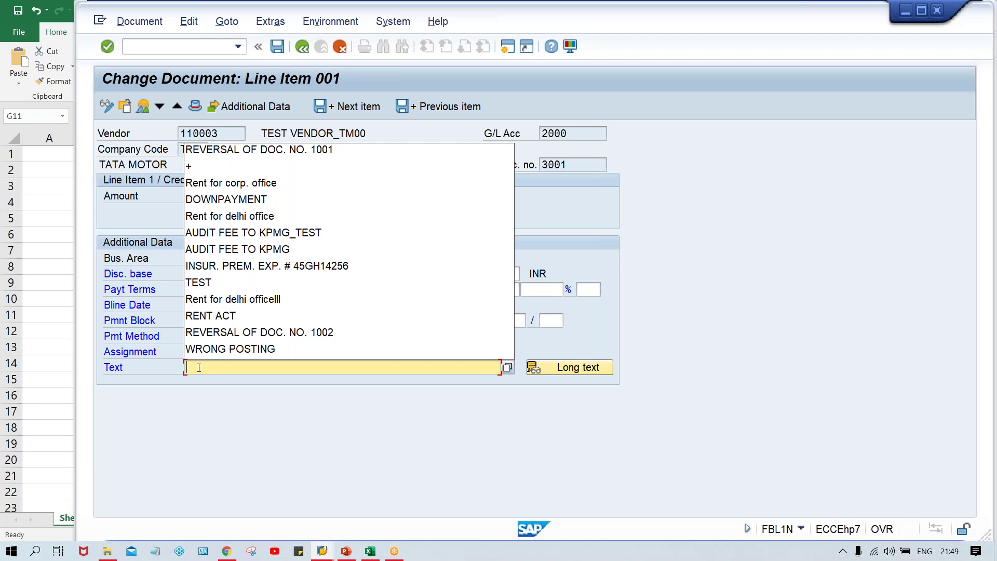
type("c")
key("BackSpace")
type("CM for 2005")
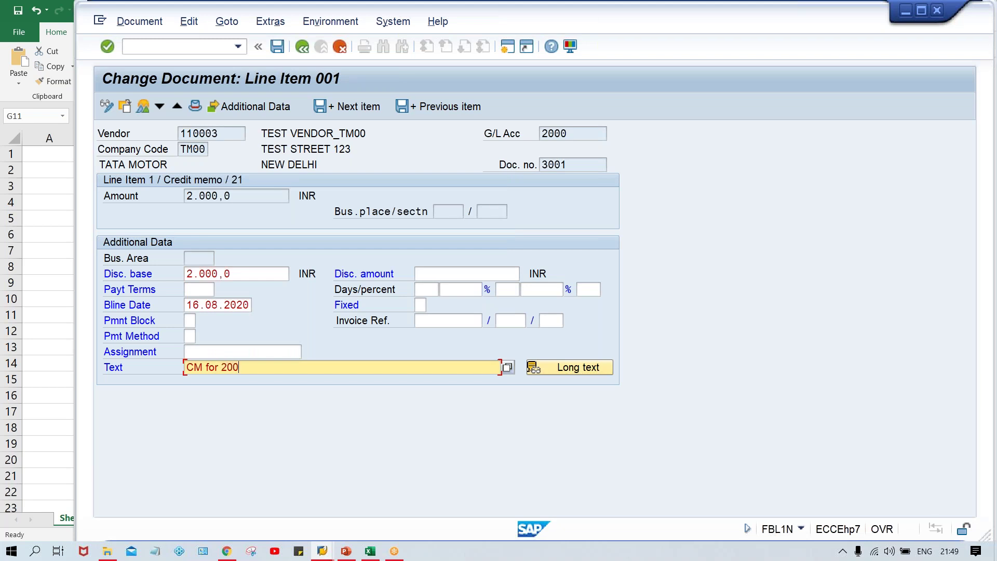
key("ctrl+s")
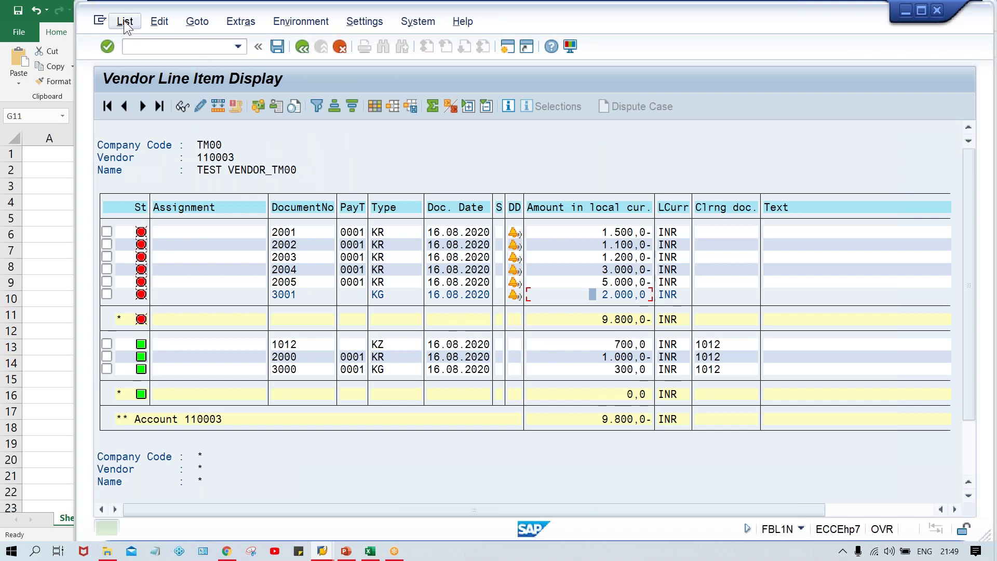
left_click(124, 21)
left_click(233, 61)
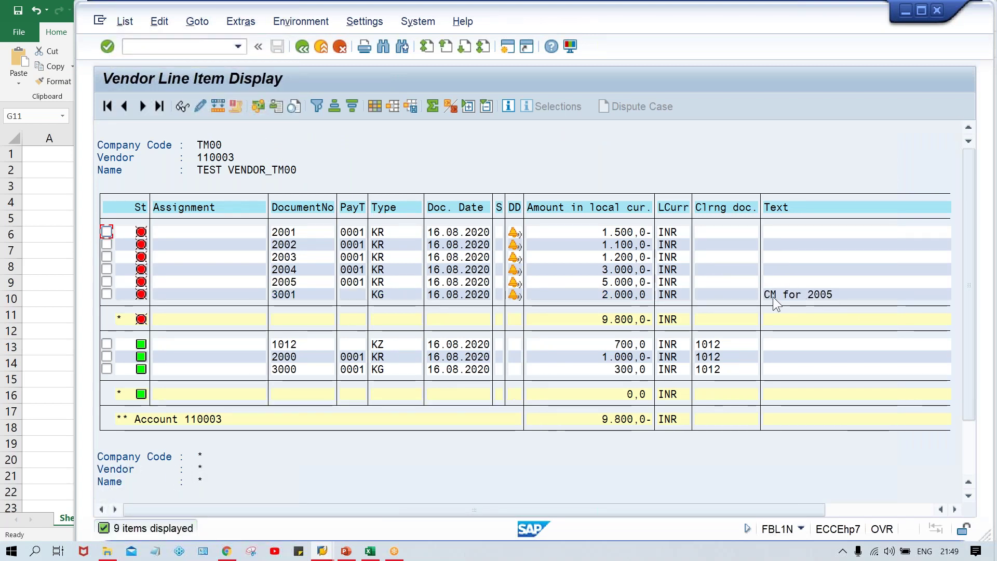
Step: Compare invoice 2005 with credit memo 3001 in the vendor line items, and return to the outgoing payment's open items
left_click(304, 278)
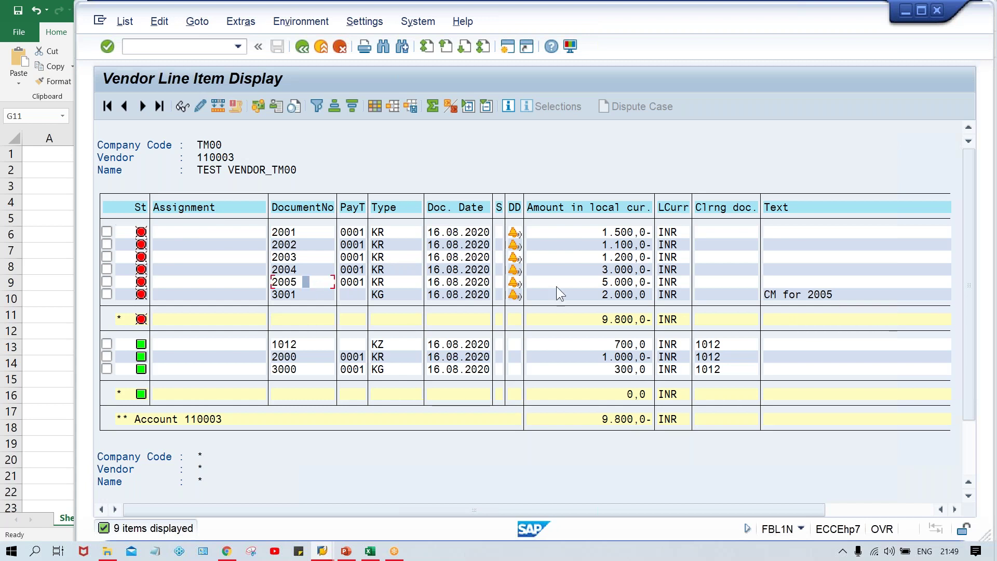
left_click(593, 297)
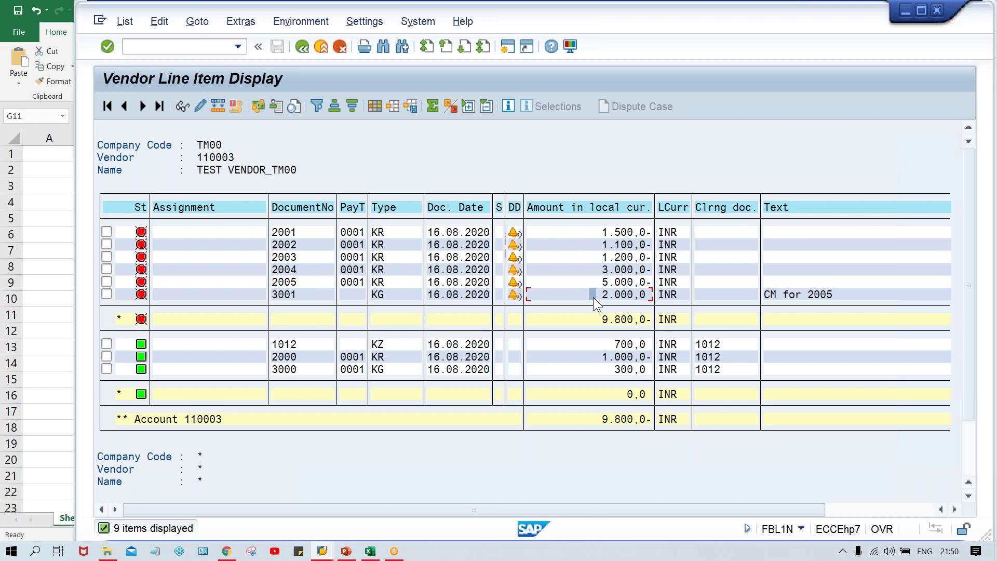
left_click(306, 244)
key("F3")
key("alt+Tab")
key("alt+Tab")
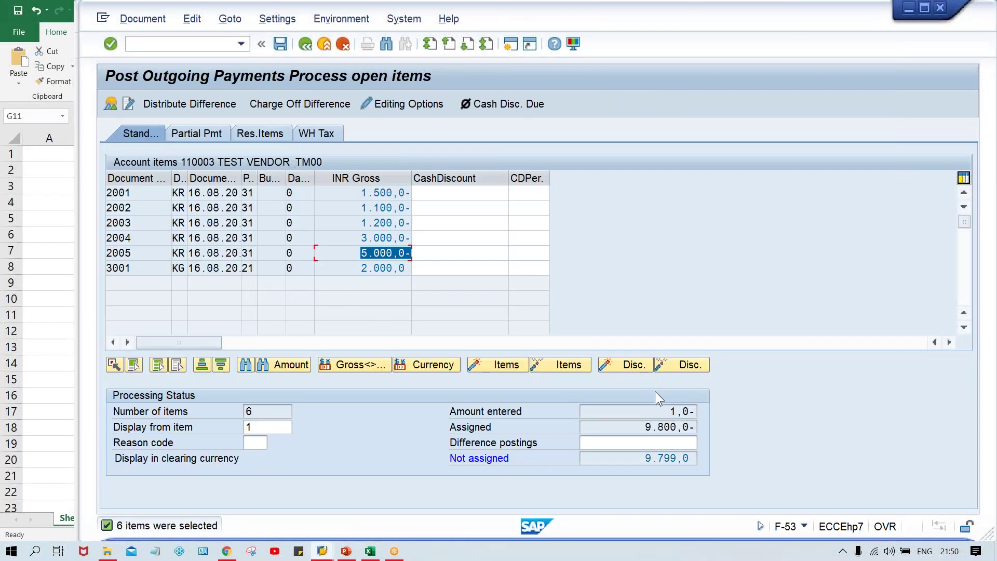
Step: Compare the amount entered with the assigned amount in the processing status of the outgoing payment
left_click(662, 410)
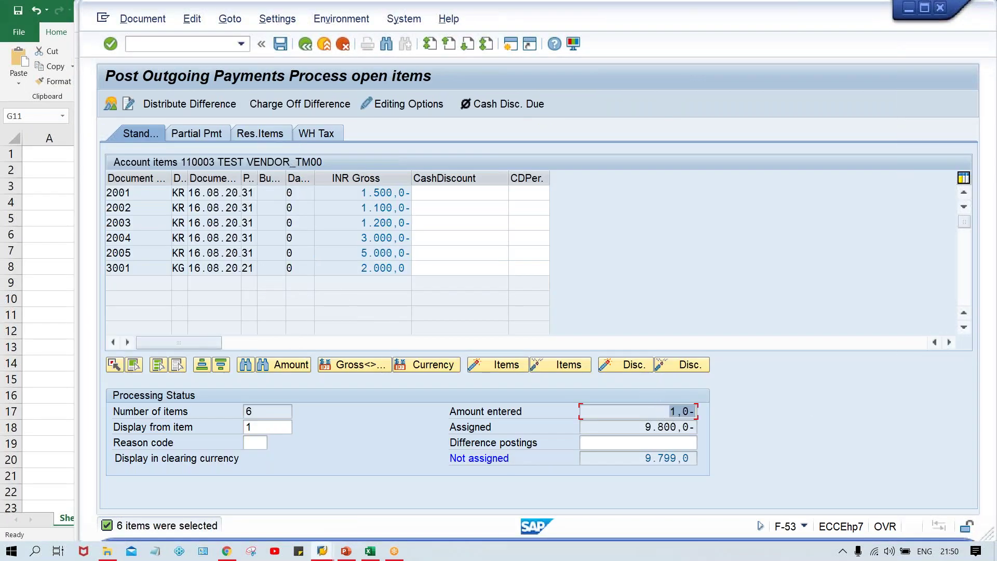
left_click(698, 430)
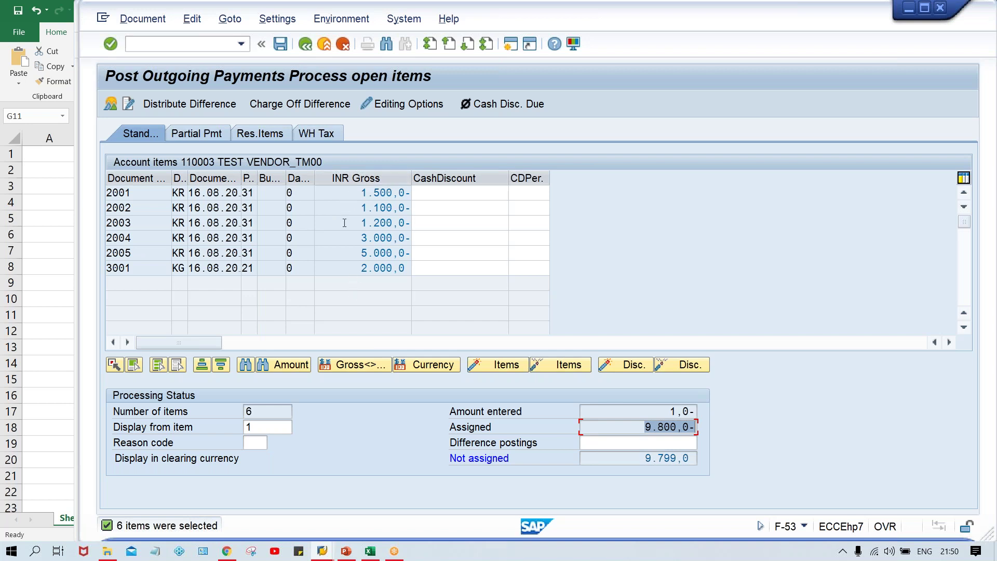
left_click_drag(670, 410, 714, 411)
left_click_drag(634, 425, 733, 425)
left_click(143, 223)
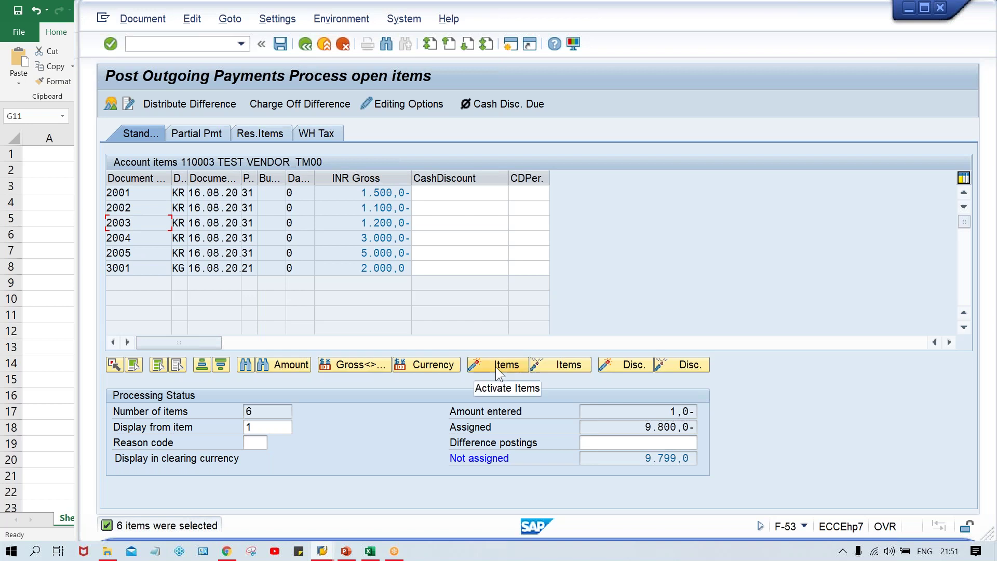
Step: Select and deactivate all open items, and activate only invoices 2002 and 2003 for the payment
left_click(156, 365)
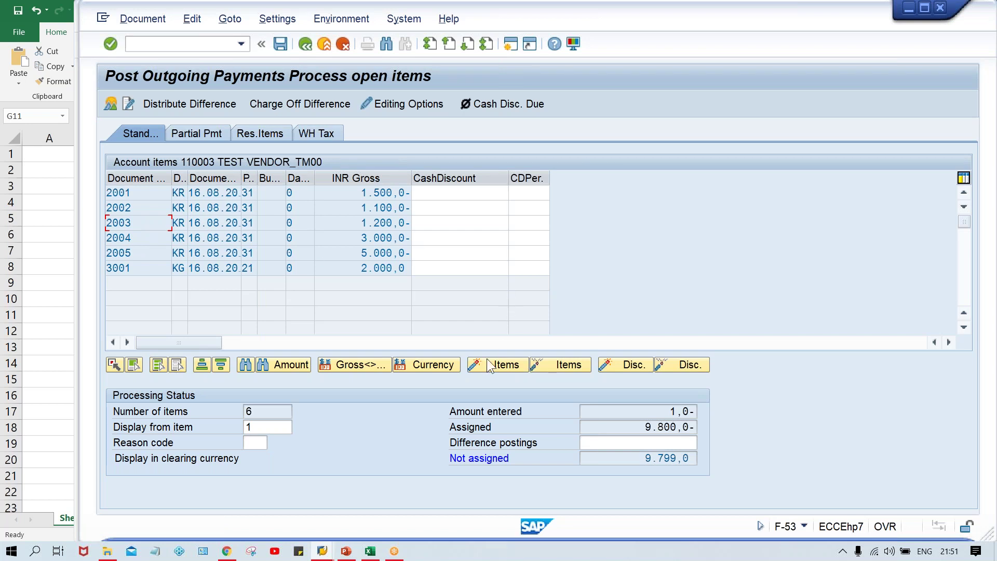
left_click(549, 362)
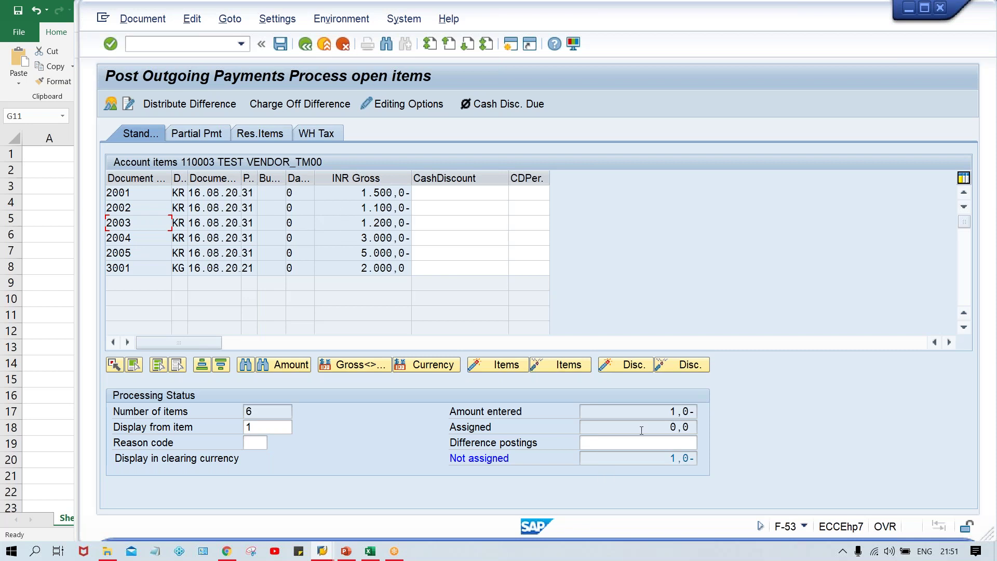
left_click_drag(654, 428, 719, 431)
double_click(362, 208)
key("F2")
Step: Correct the HDFC bank line item amount to 2300 from the document overview, and return to processing the open items
left_click(669, 410)
left_click(110, 102)
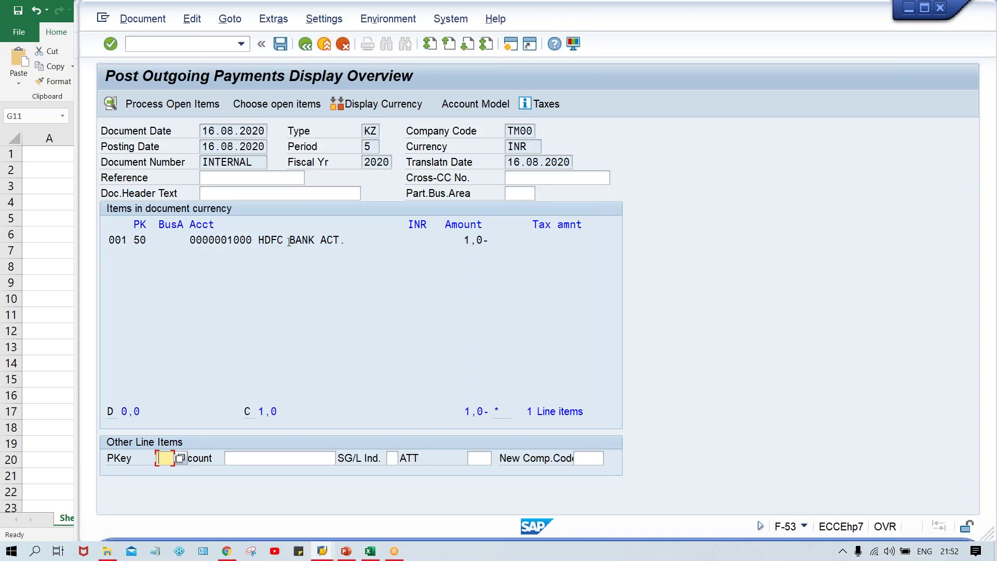
double_click(289, 241)
key("BackSpace")
key("BackSpace")
type("2300")
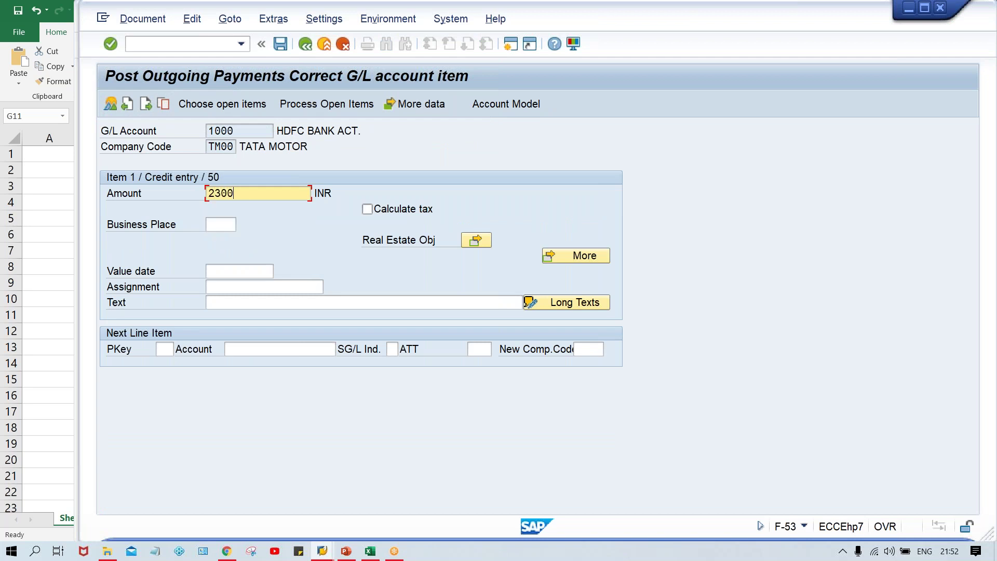
key("Return")
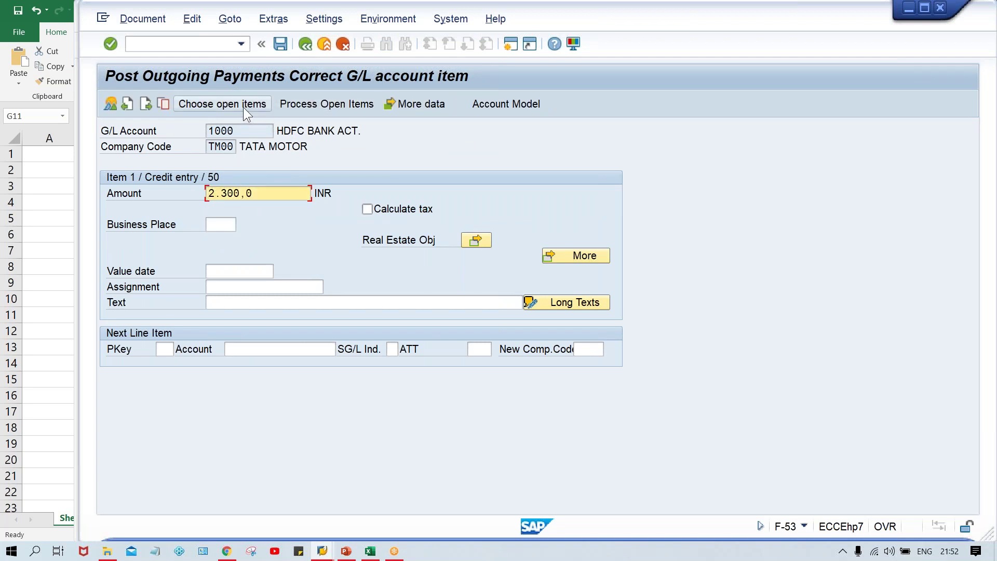
left_click(284, 103)
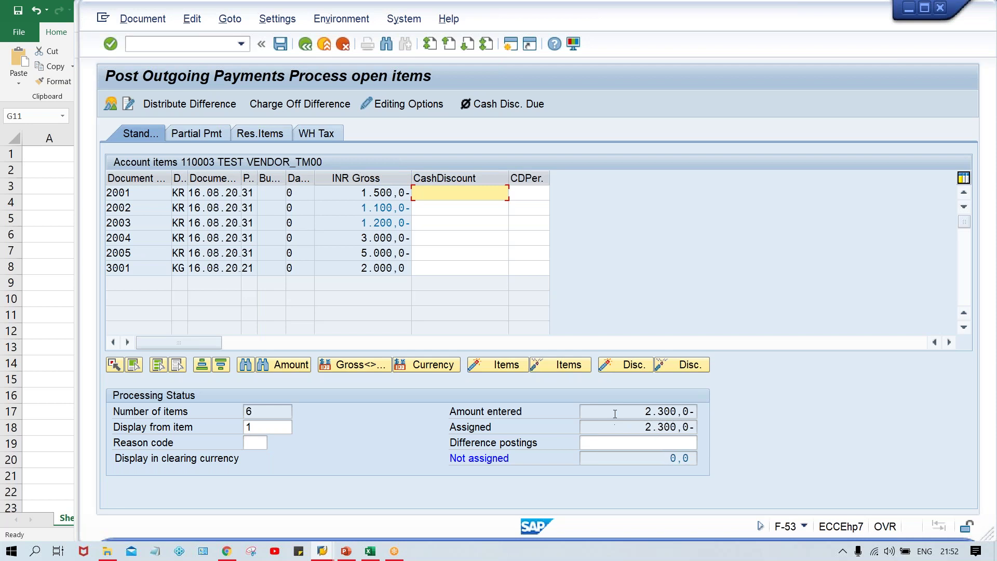
Step: Check the entered amount against the assigned amount, simulate the outgoing payment document, and post it
left_click_drag(635, 411, 747, 412)
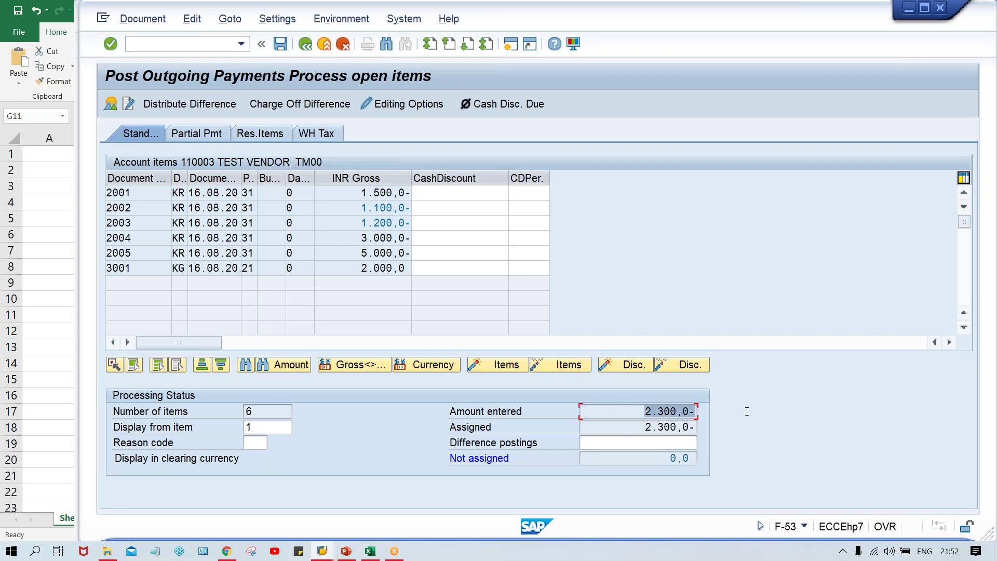
left_click_drag(637, 427, 720, 426)
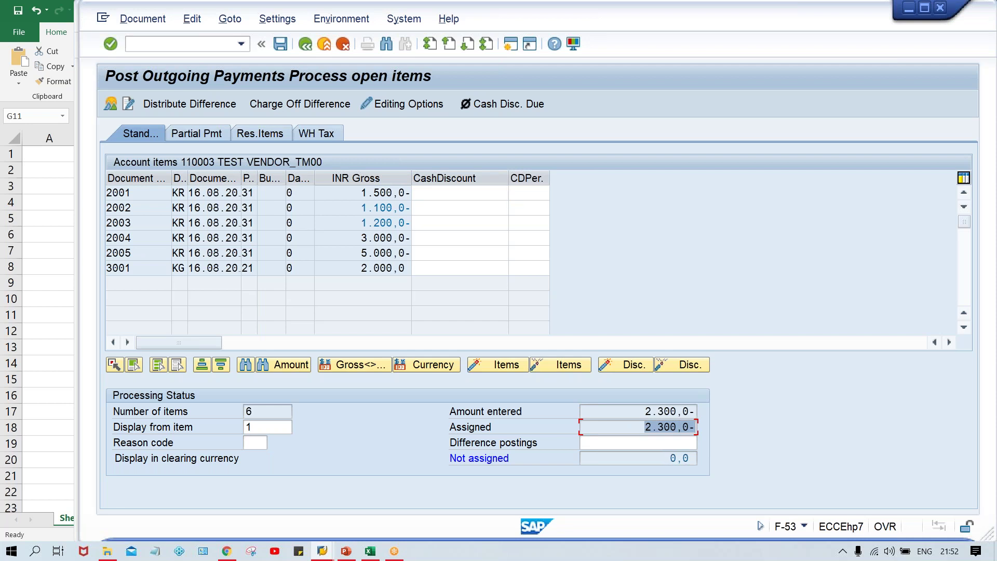
left_click(345, 208)
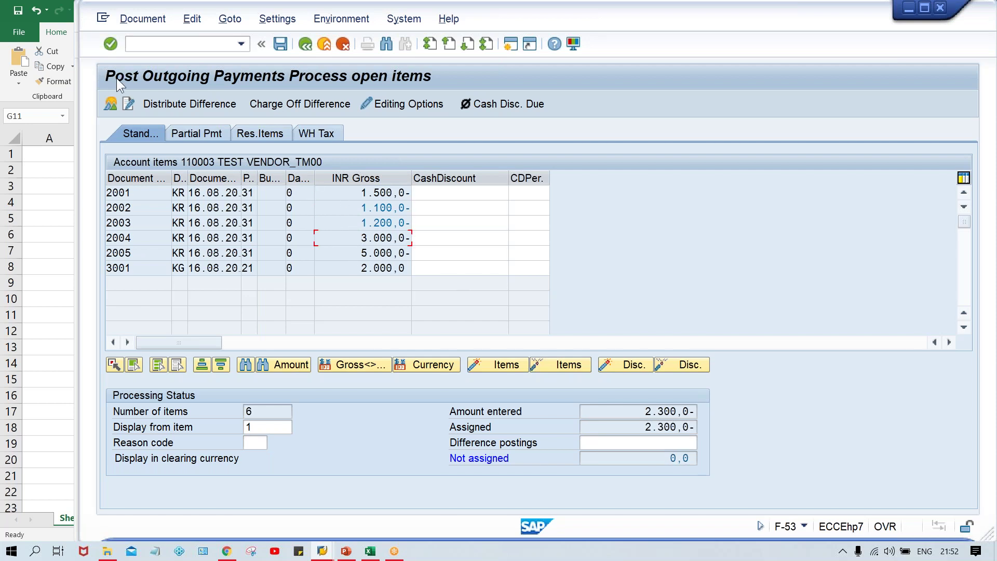
left_click(142, 19)
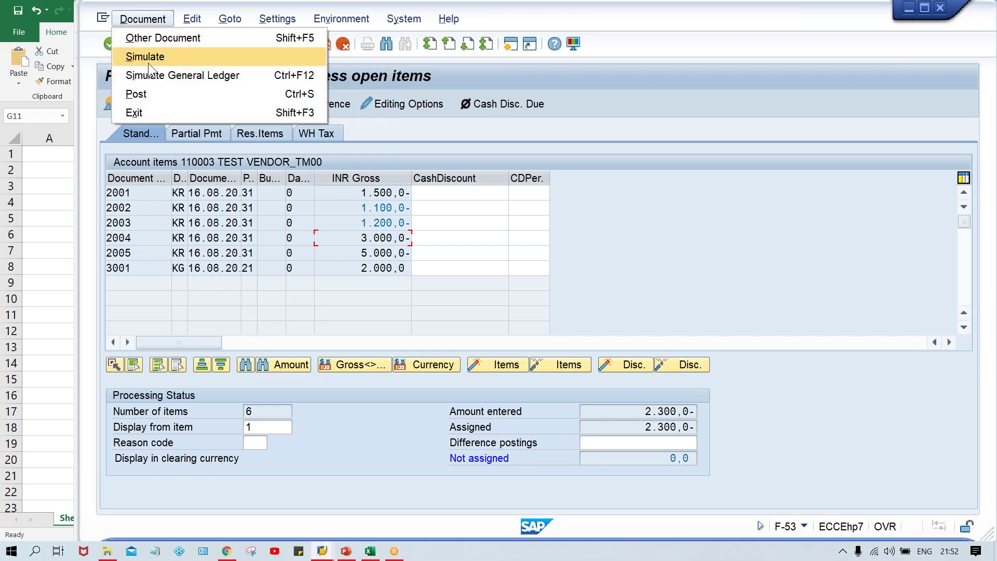
left_click(148, 63)
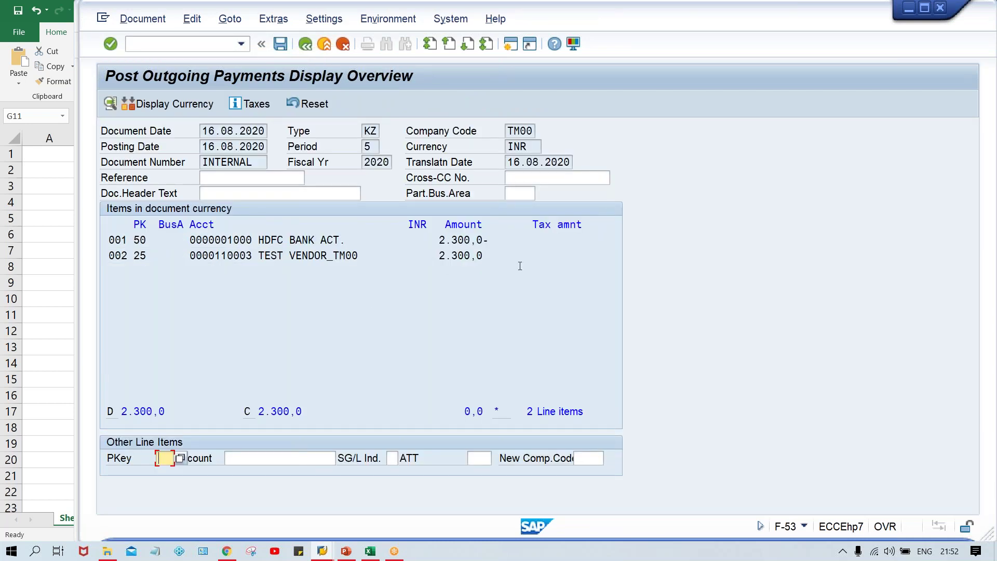
left_click(283, 42)
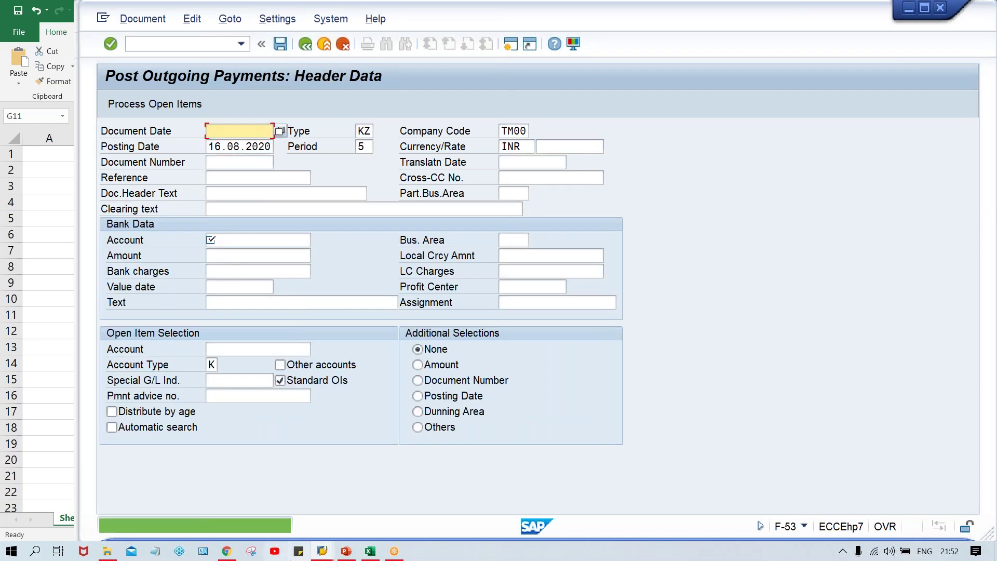
Step: Refresh the vendor line item display and review the clearing of invoices 2002 and 2003
left_click(320, 552)
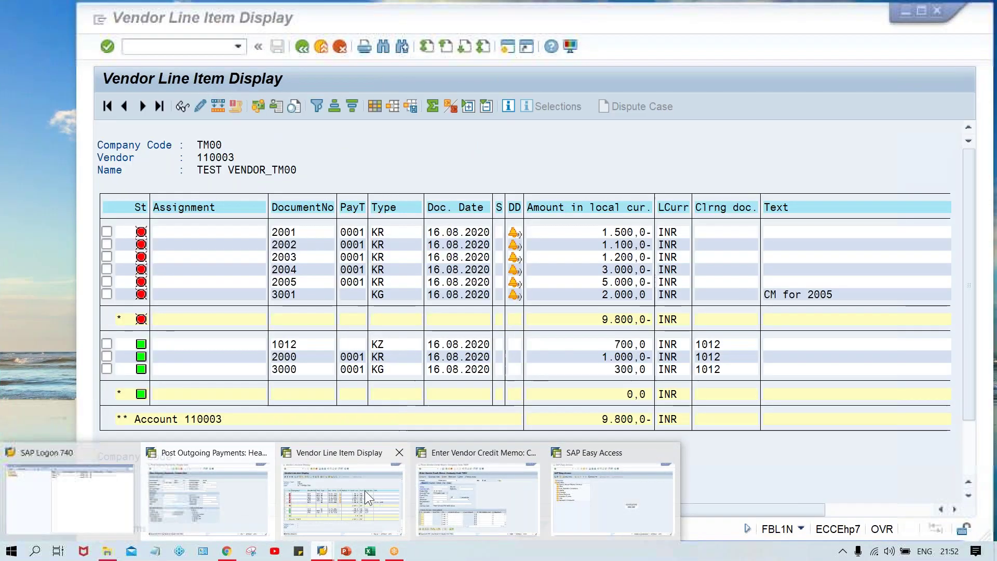
left_click(365, 490)
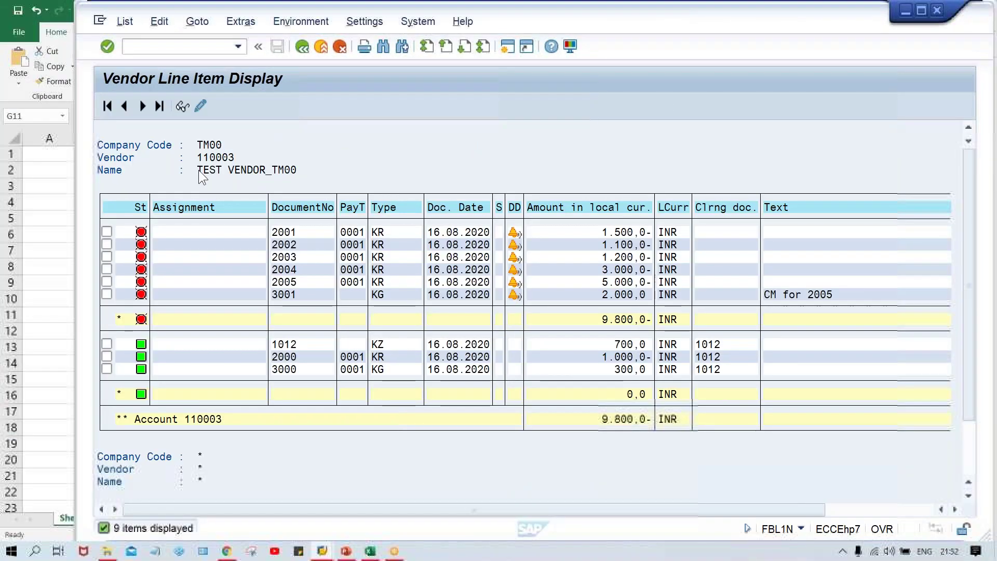
left_click(125, 22)
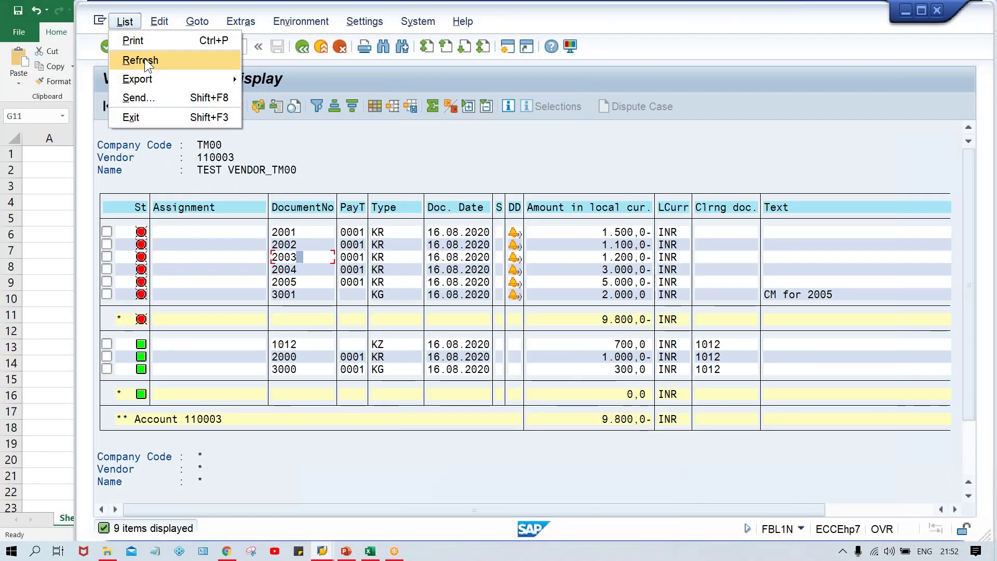
left_click(144, 58)
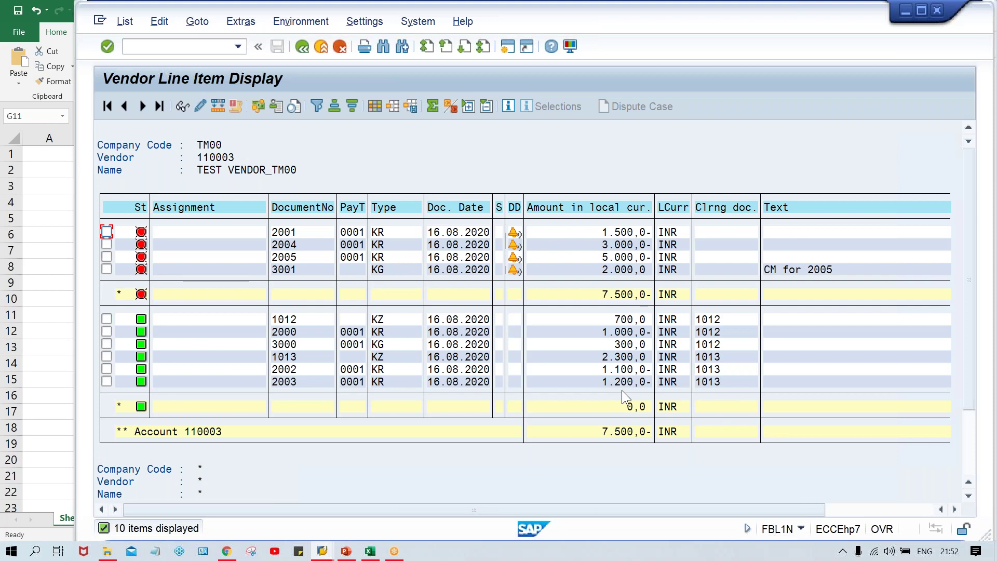
left_click(603, 370)
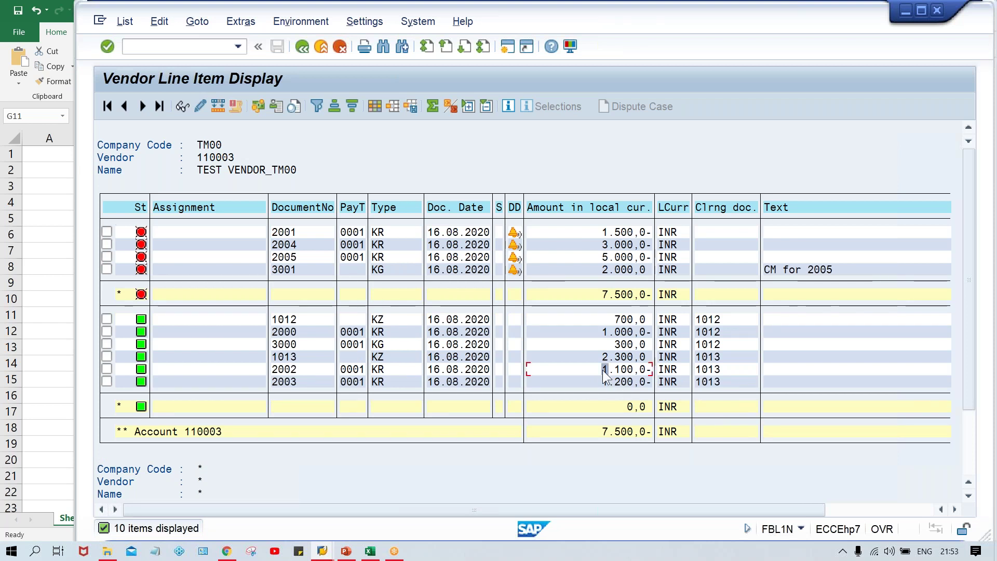
Step: Compare the document types, amounts and clearing document numbers of payment 1013 and invoices 2002 and 2003
left_click(391, 381)
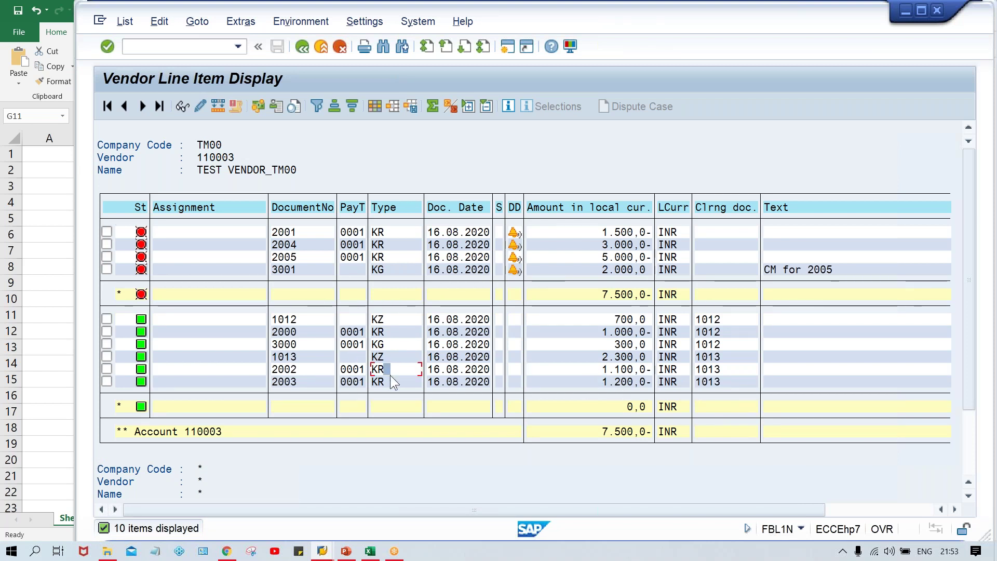
left_click(388, 357)
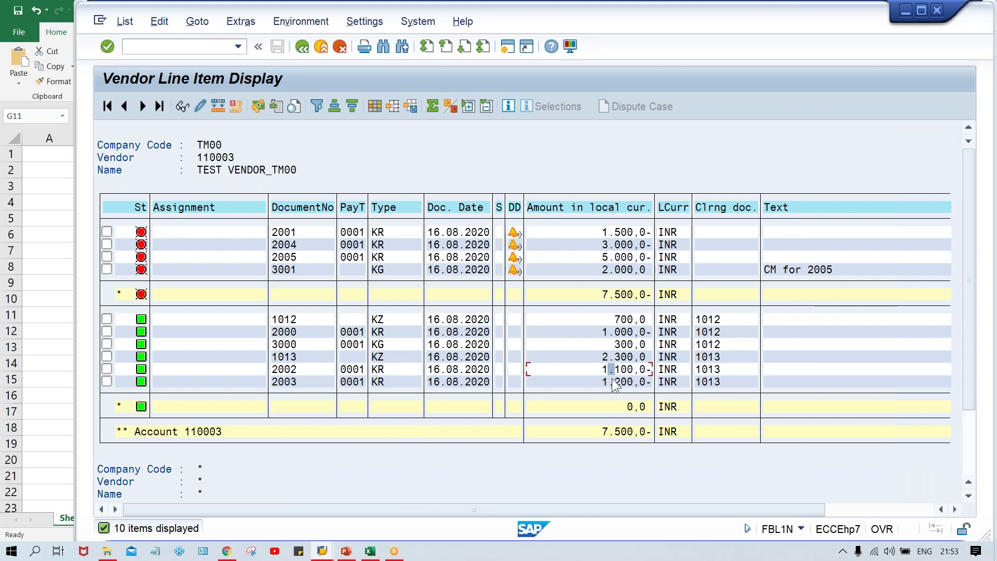
left_click(599, 359)
left_click(595, 371)
left_click(593, 379)
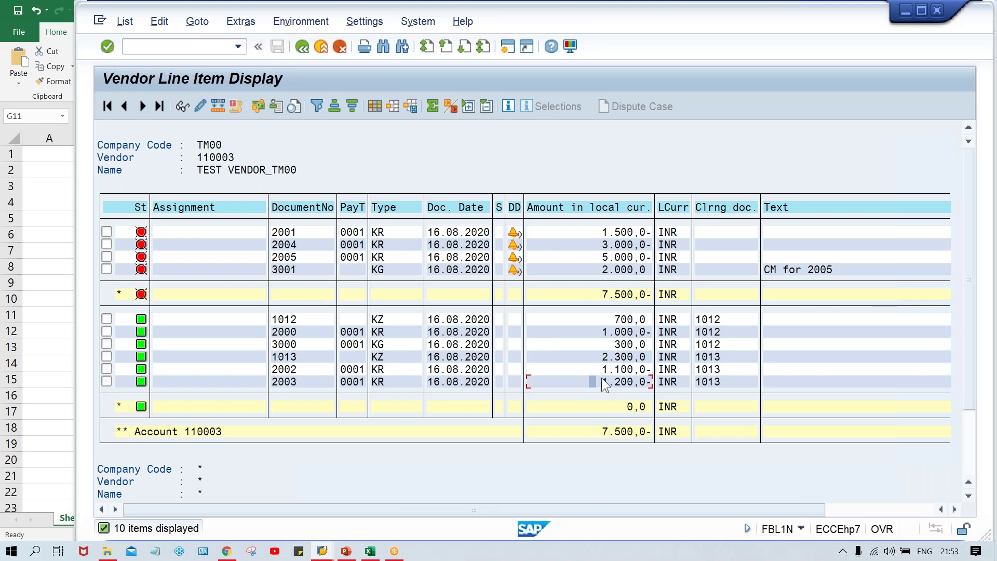
left_click(732, 367)
left_click(728, 356)
left_click(727, 368)
left_click(725, 383)
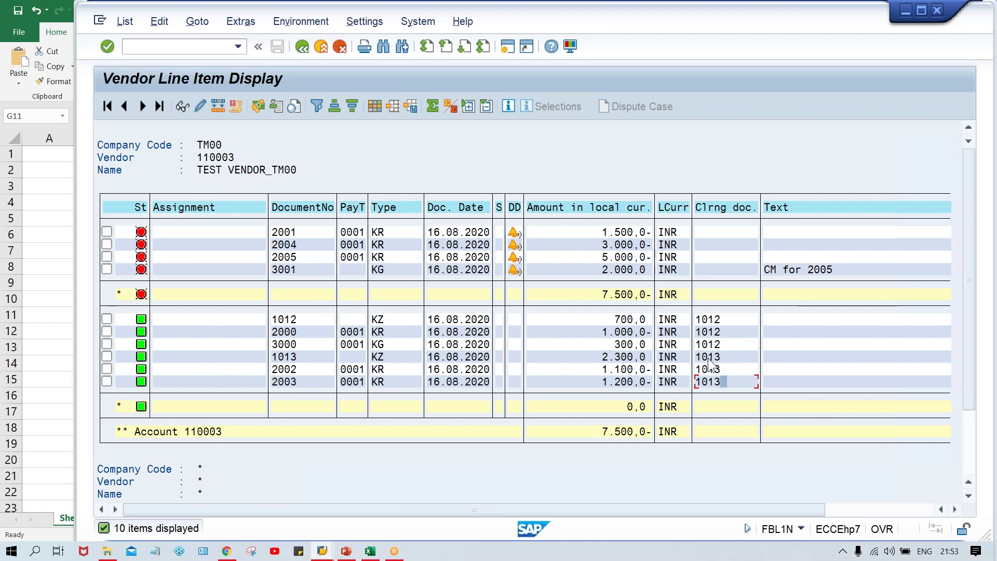
left_click(595, 370)
left_click(597, 357)
left_click(725, 357)
left_click(728, 371)
Step: Compare the amounts of payment 1012, credit memo 3000 and invoice 2000 among the cleared items
left_click(607, 320)
left_click(598, 344)
left_click(590, 331)
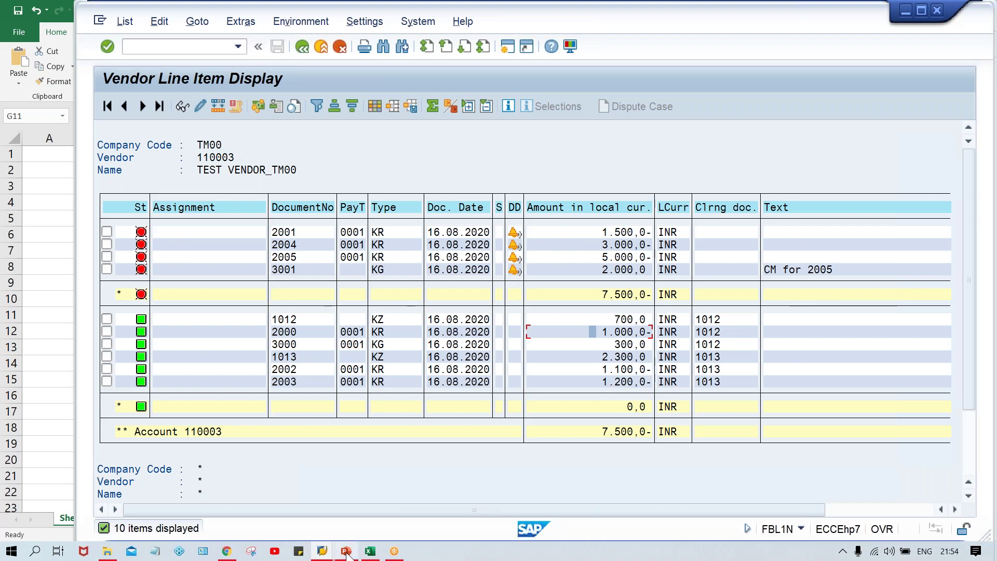
Step: Start a new F-53 payment dated 16.08.2020 with bank account 1000 and amount 1, and open the open items of vendor 110003
mouse_move(326, 553)
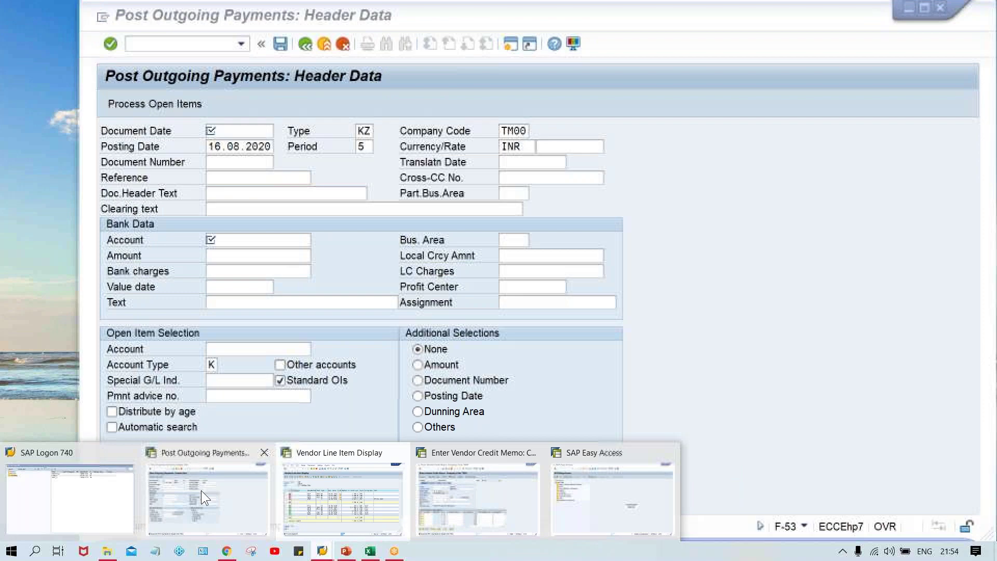
left_click(201, 490)
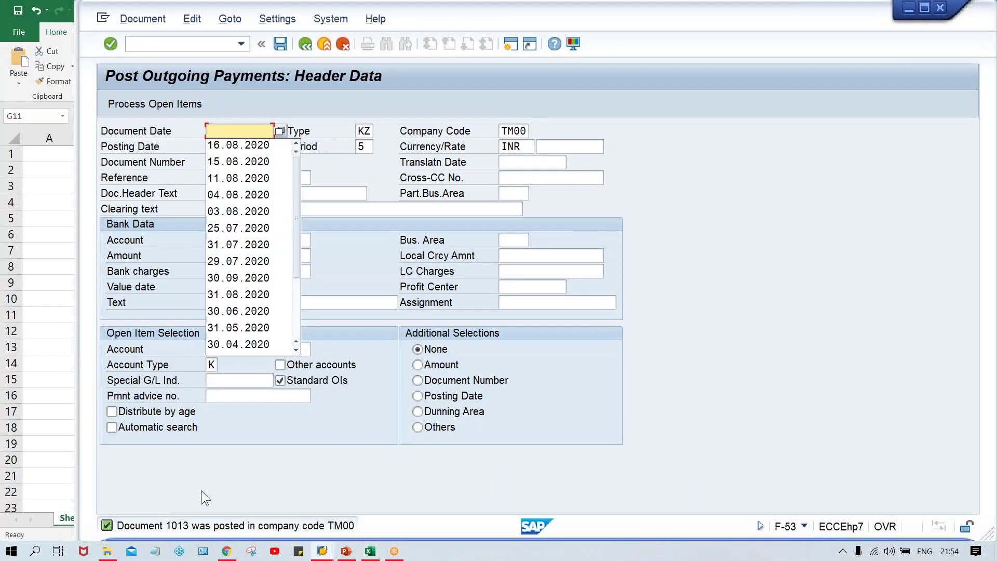
key("Down")
key("Return")
key("Down")
key("Return")
type("1")
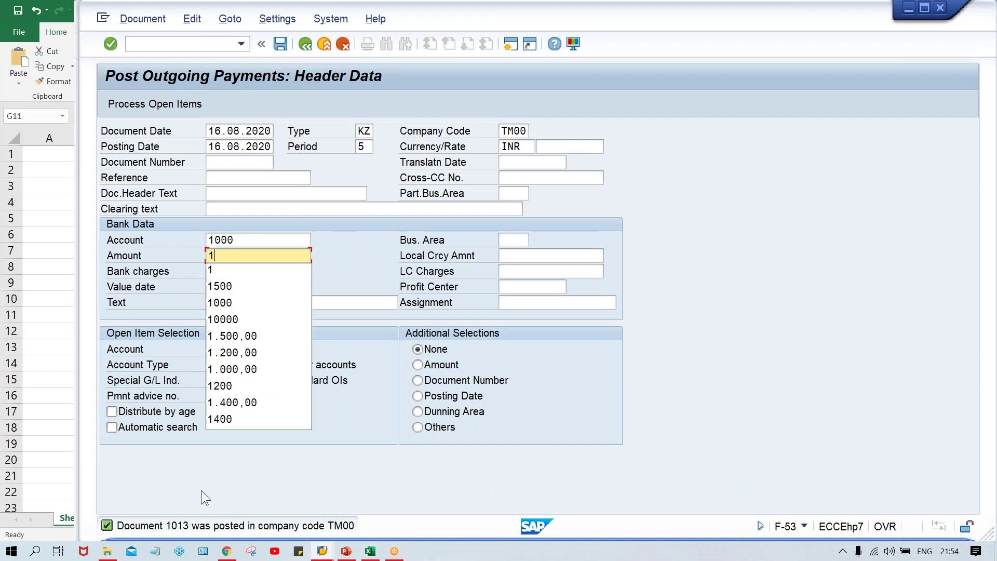
key("Tab")
key("Tab")
key("Tab")
key("BackSpace")
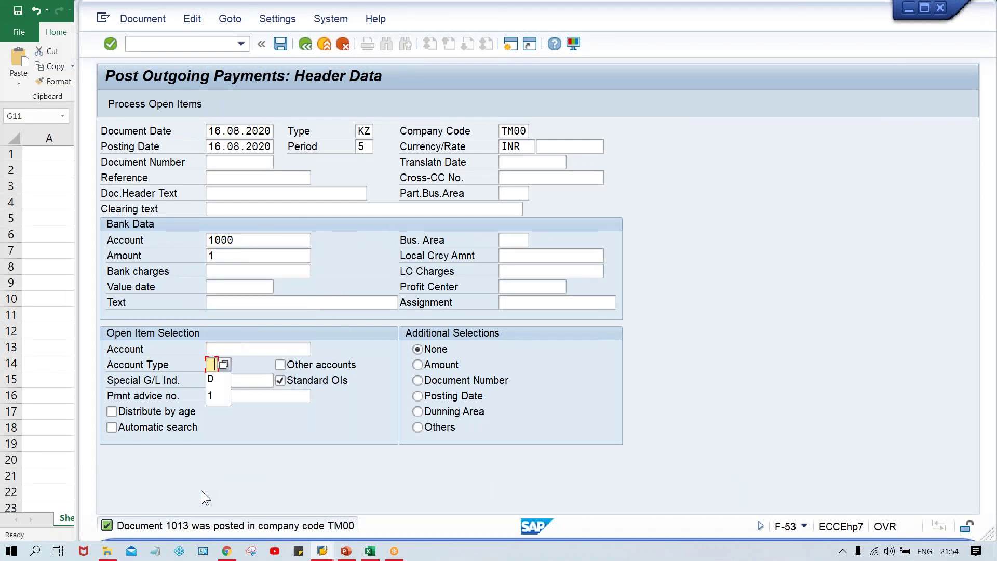
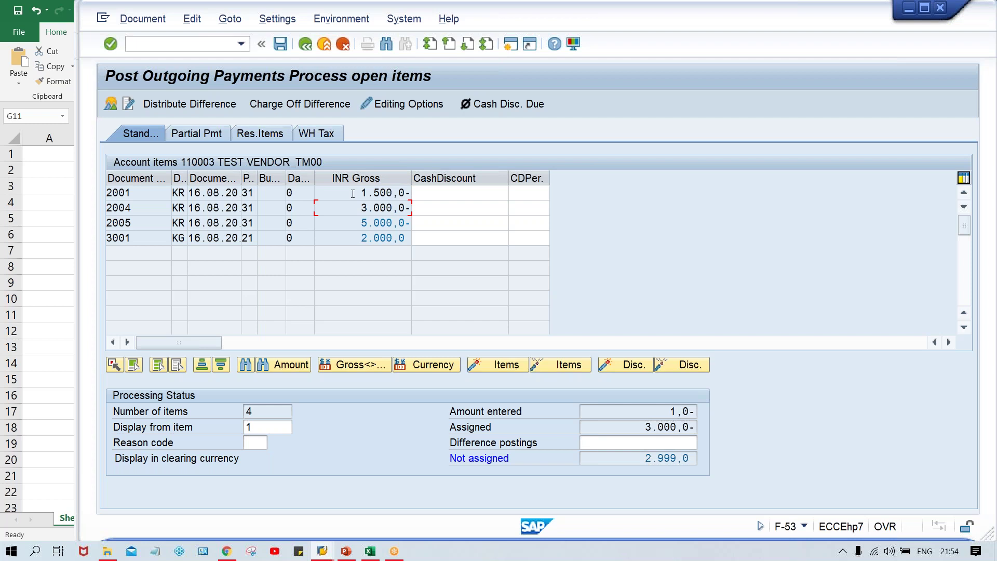
Step: Deactivate all open items, activate only invoice 2005 and credit memo 3001, and check their assigned amount
double_click(353, 194)
double_click(364, 193)
left_click(172, 370)
left_click(158, 366)
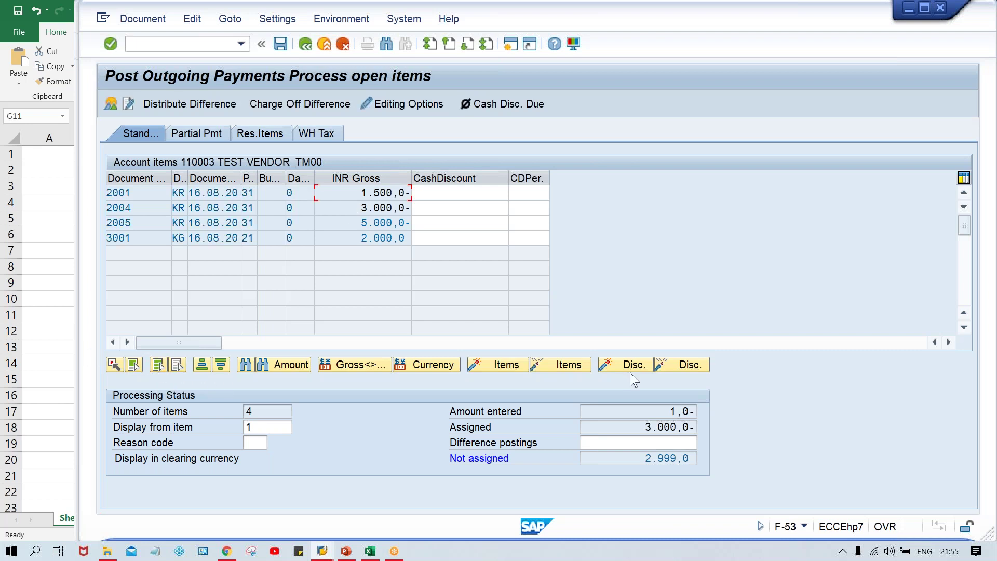
left_click(556, 362)
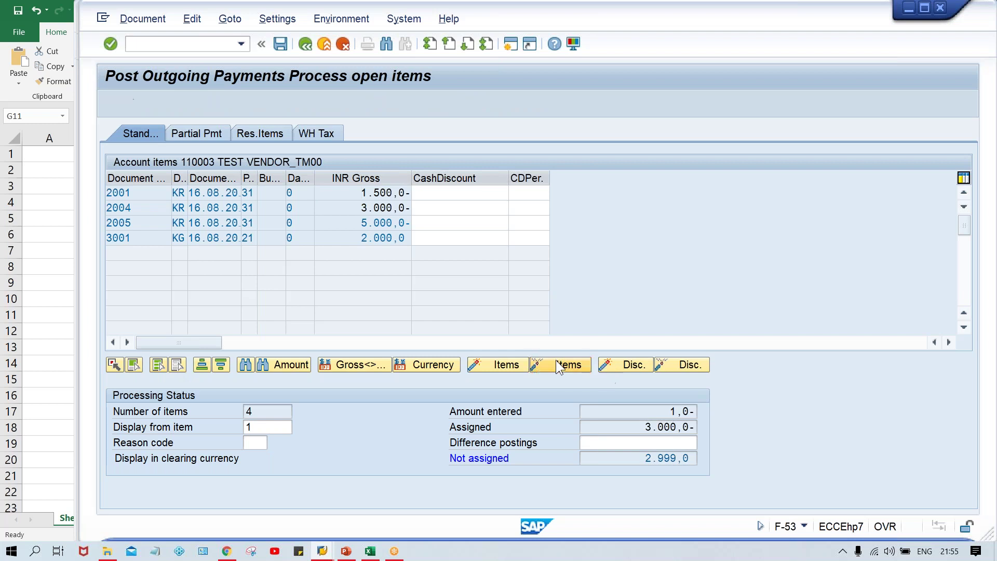
double_click(350, 218)
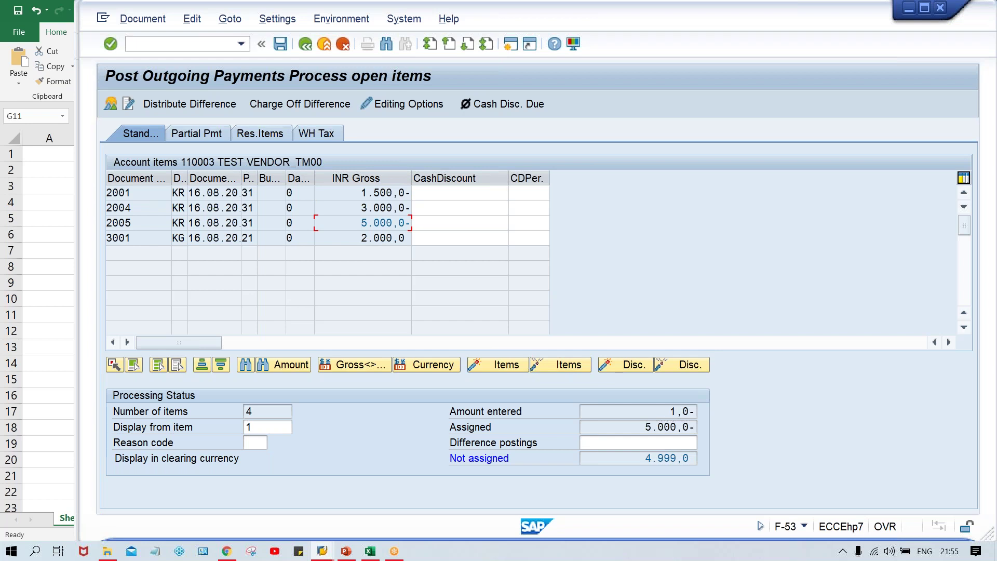
double_click(364, 238)
left_click_drag(639, 427, 717, 429)
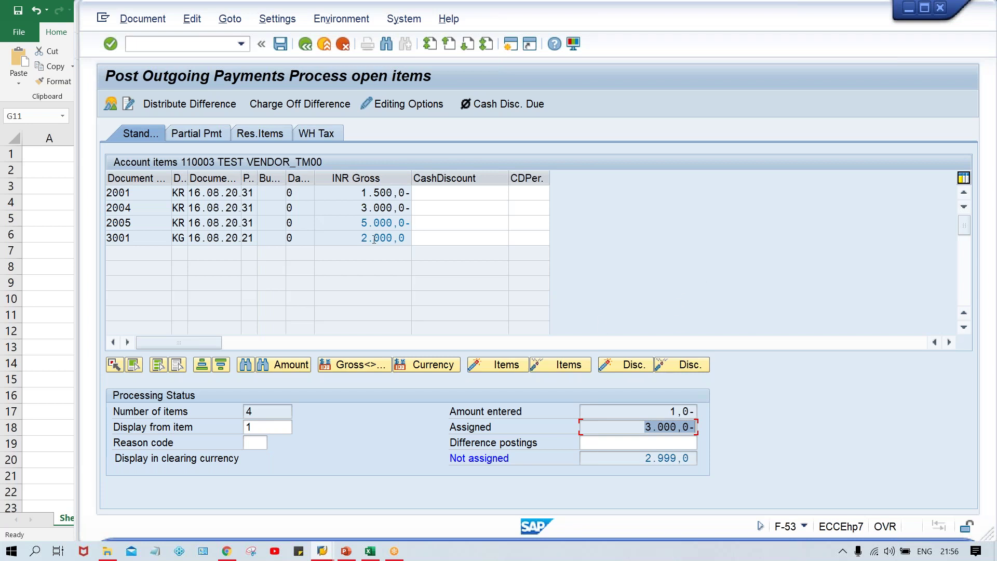
left_click(358, 237)
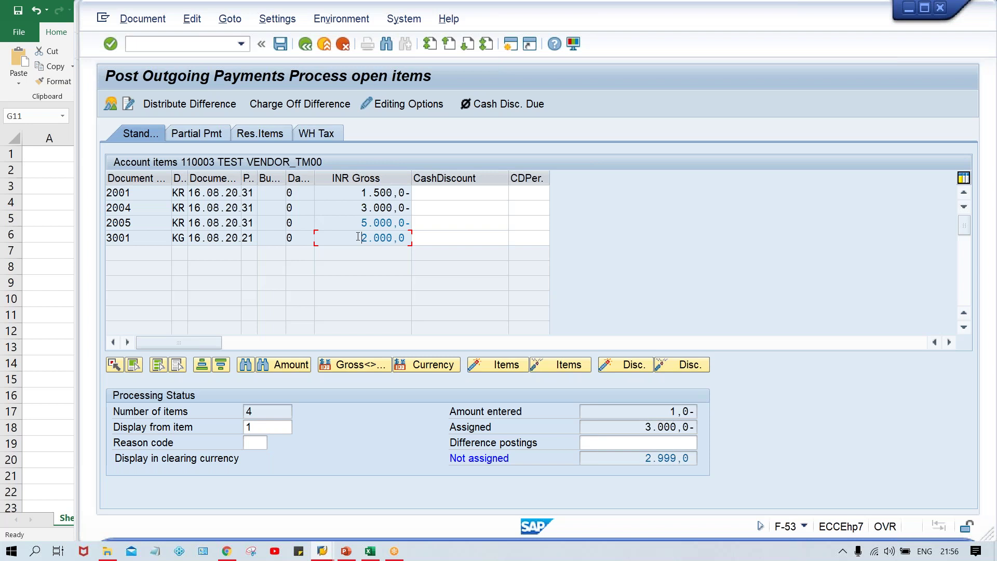
left_click(357, 223)
left_click(624, 423)
Step: Correct the HDFC bank line item amount to 3000 from the document overview, and return to processing the open items
left_click(111, 104)
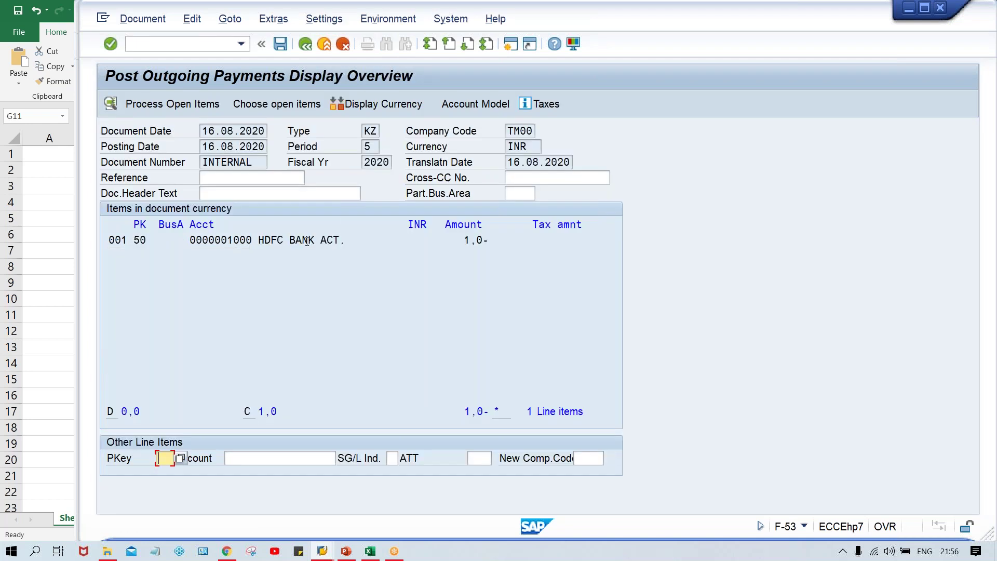
double_click(307, 241)
key("Delete")
key("Delete")
key("Delete")
type("3000")
key("Return")
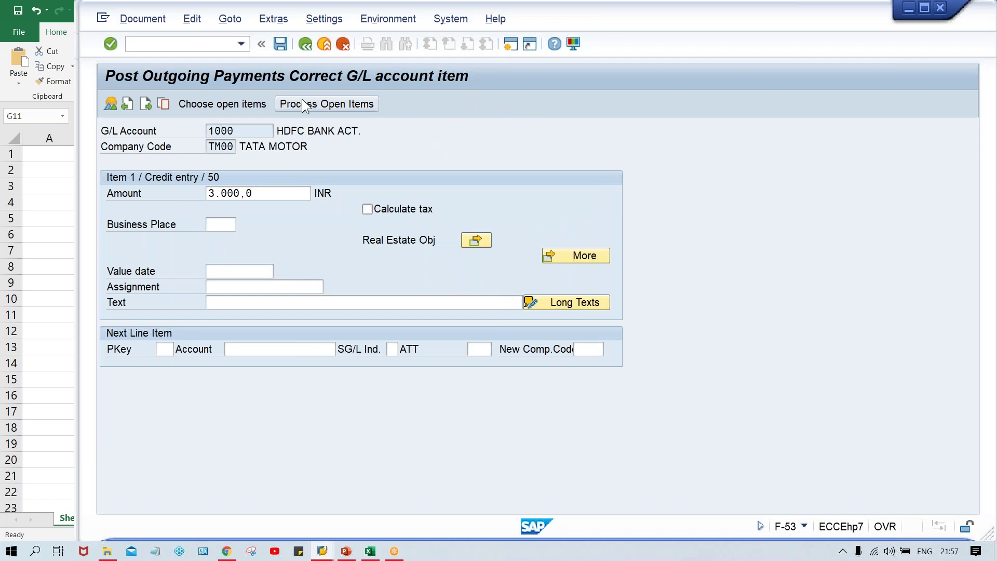
left_click(302, 101)
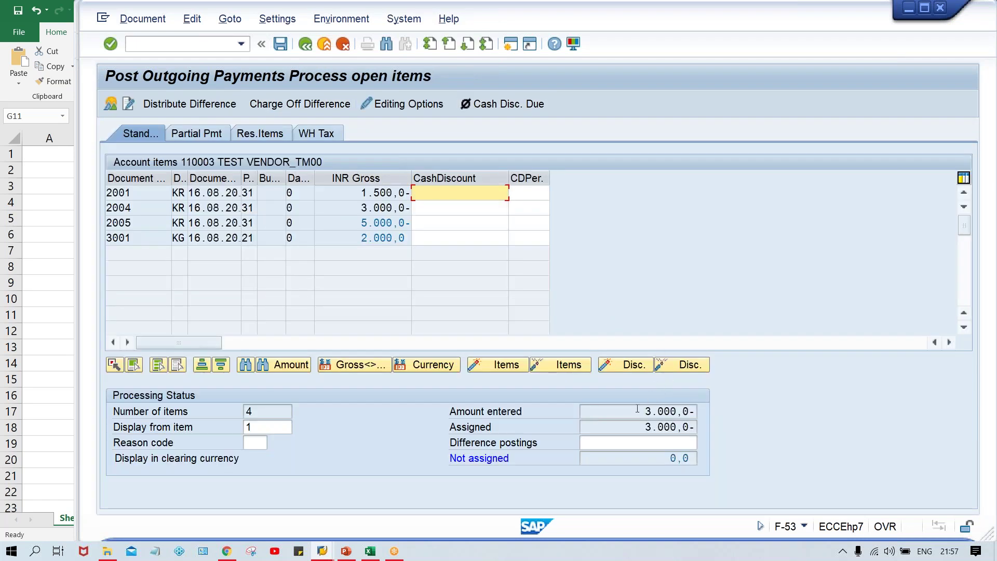
Step: Compare the entered and assigned amounts, simulate the payment for invoice 2005 less credit memo 3001, and post it
left_click(637, 409)
left_click(634, 426)
left_click(143, 19)
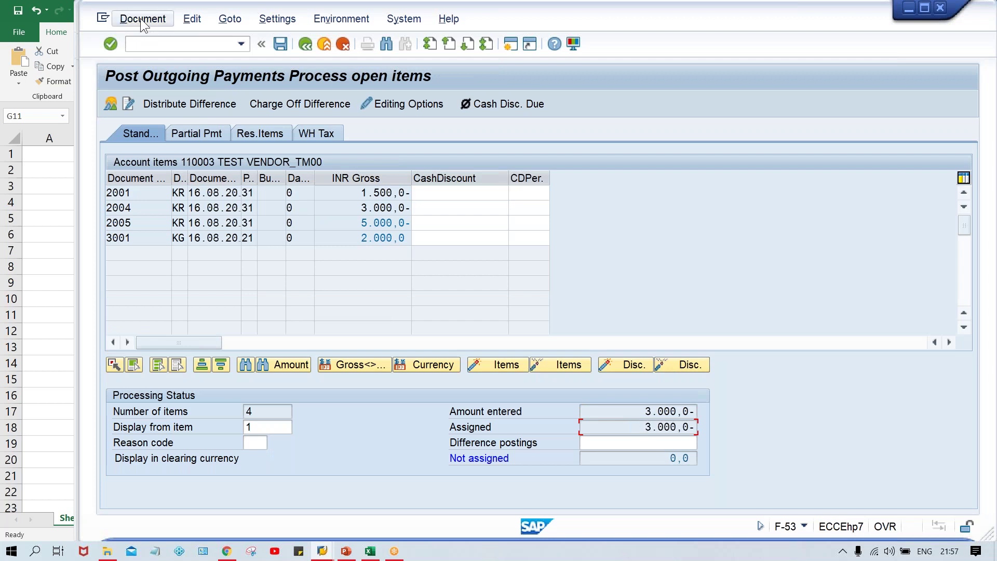
left_click(146, 55)
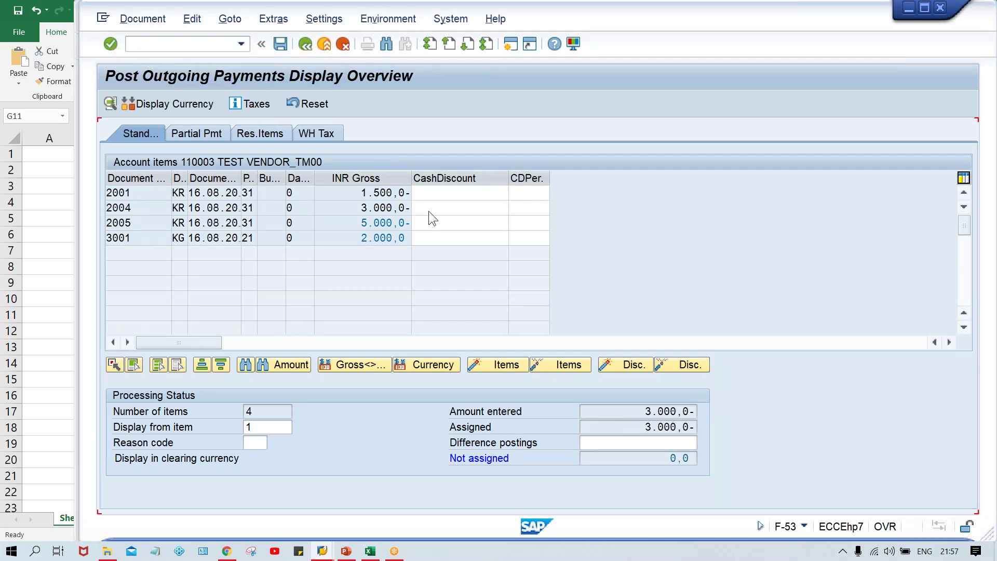
left_click(280, 44)
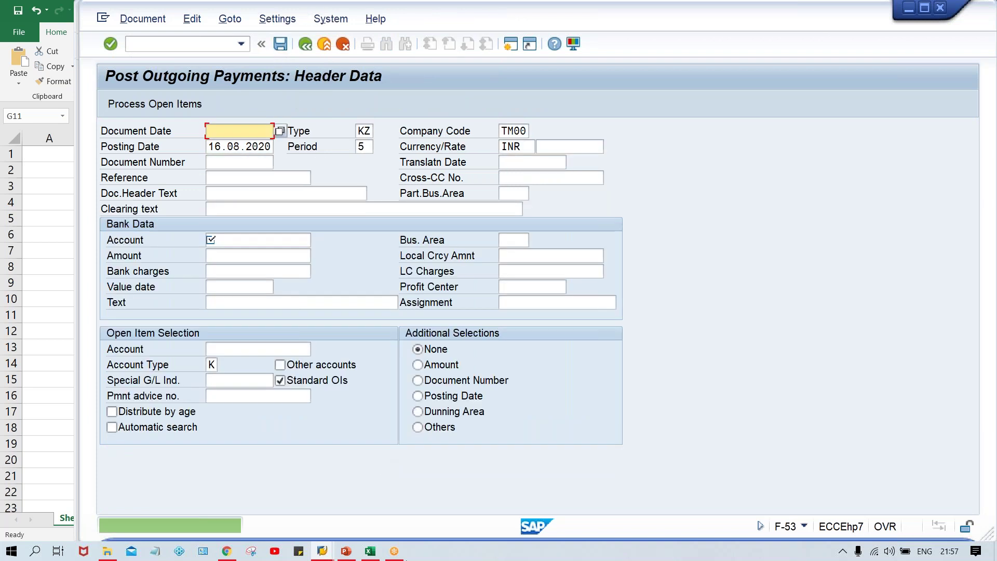
Step: Refresh the vendor line item display and review the new payment's amount and the open invoices 2001 and 2004
mouse_move(326, 554)
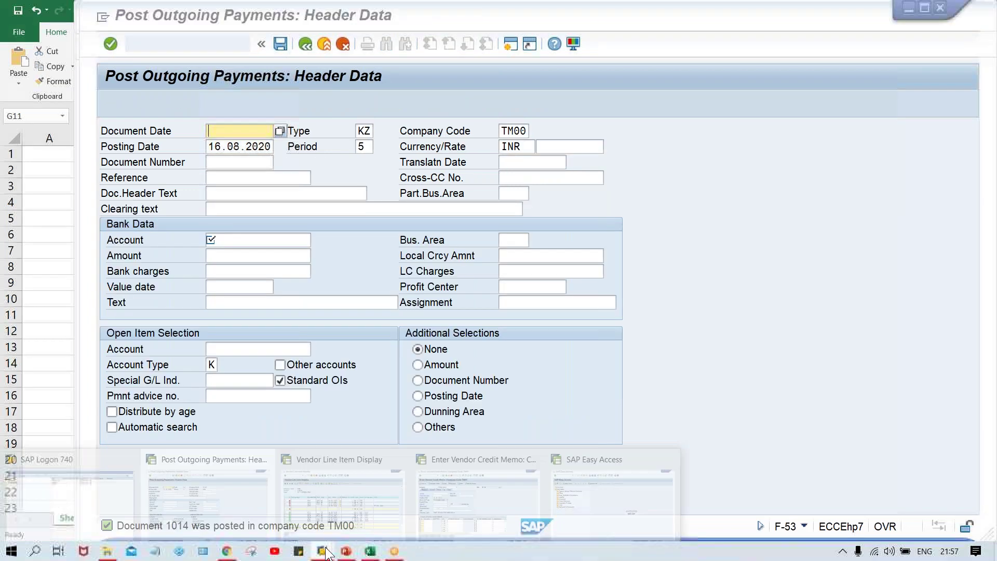
left_click(329, 504)
left_click(125, 21)
mouse_move(151, 78)
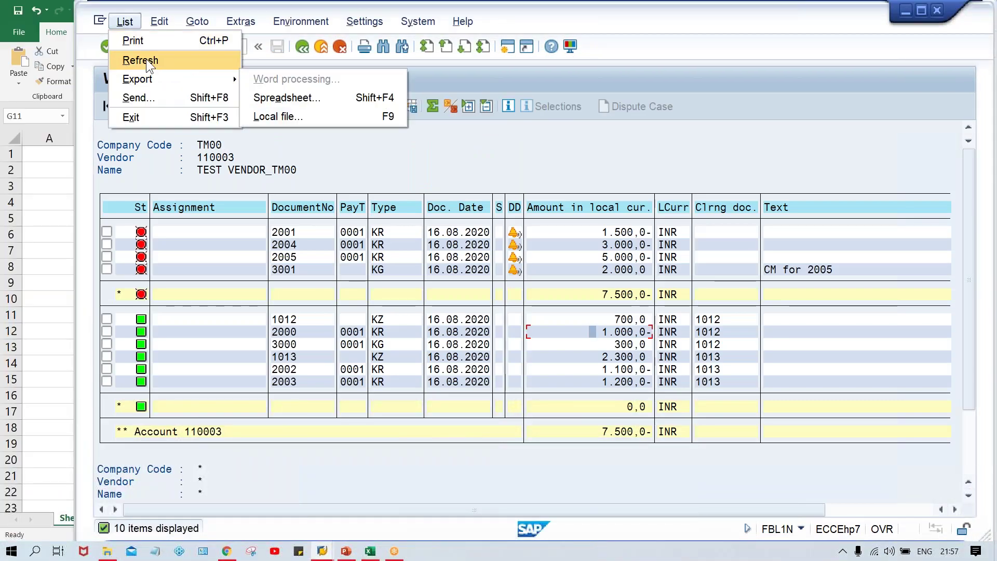
left_click(142, 60)
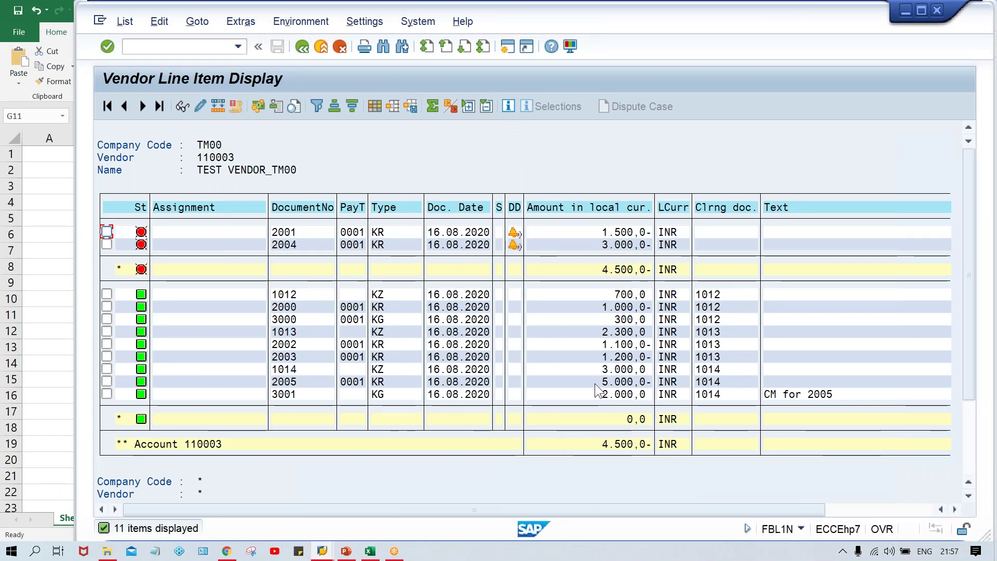
left_click(589, 368)
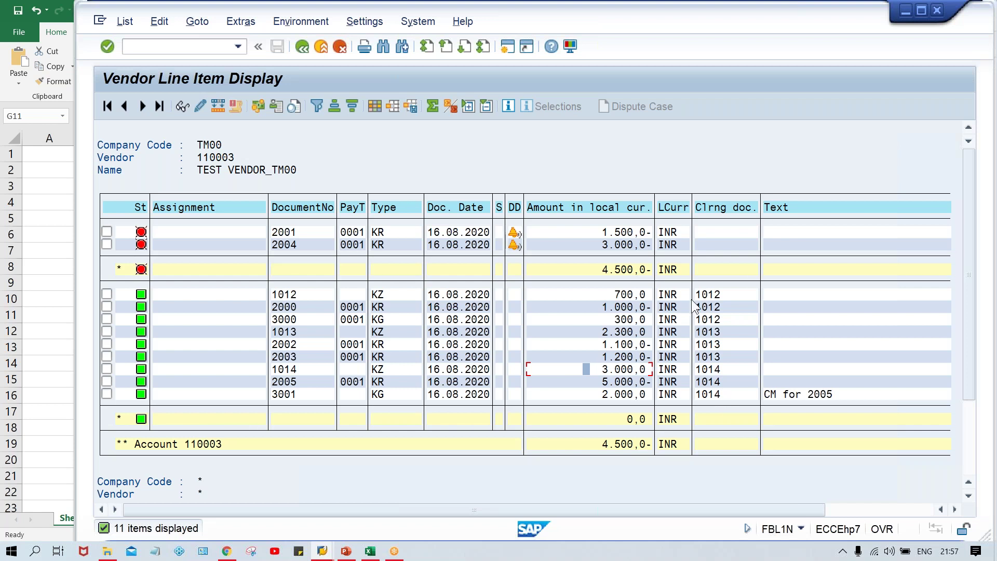
left_click(593, 234)
left_click(593, 241)
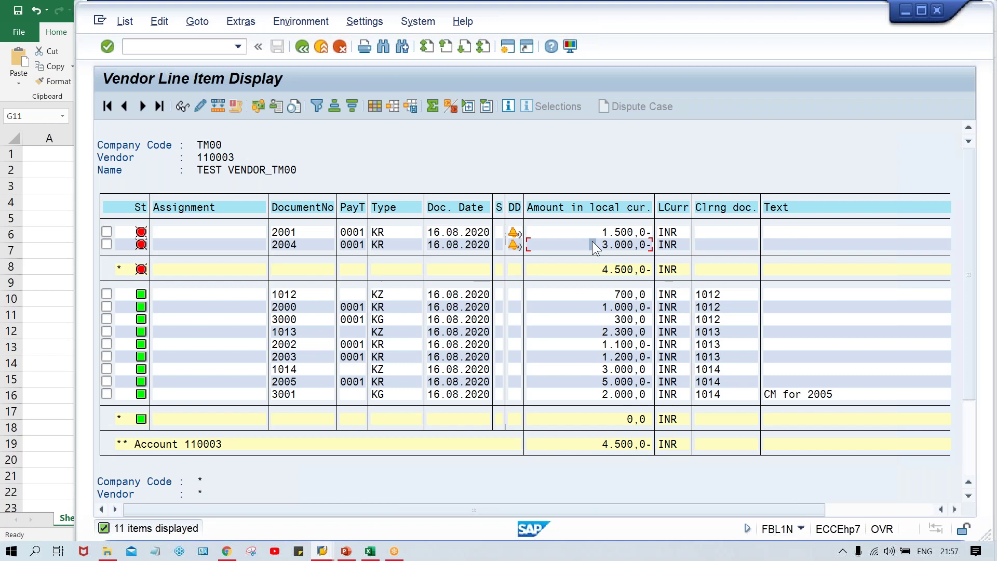